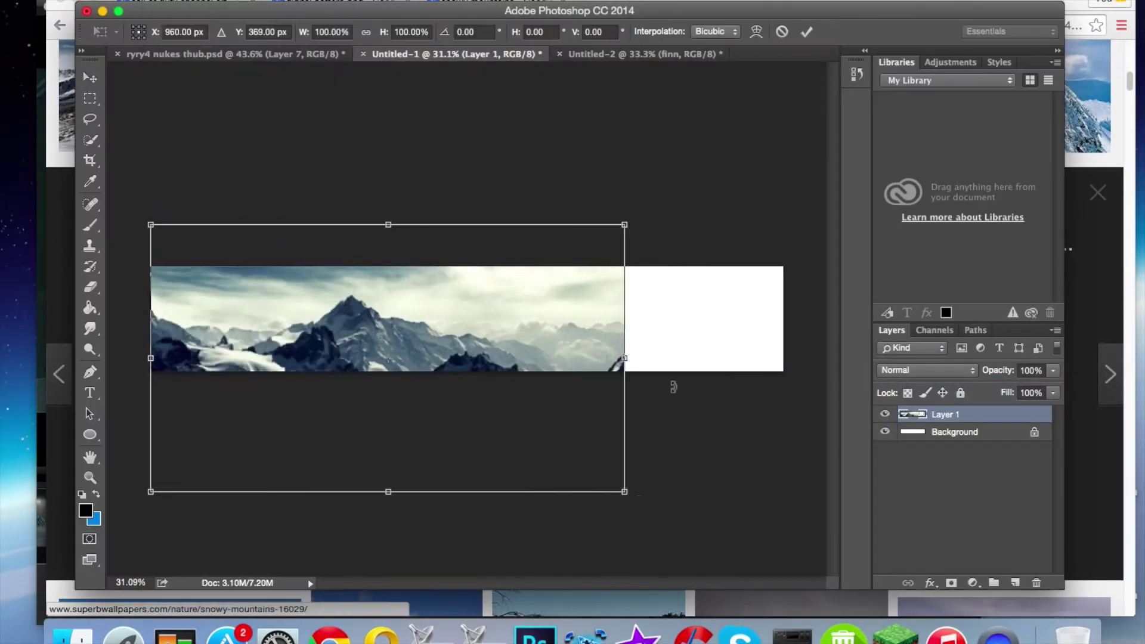
Scale the pasted snowy mountains image so it covers the banner.
{"action": "left_click_drag", "start_coordinate": [673, 386], "coordinate": [754, 511]}
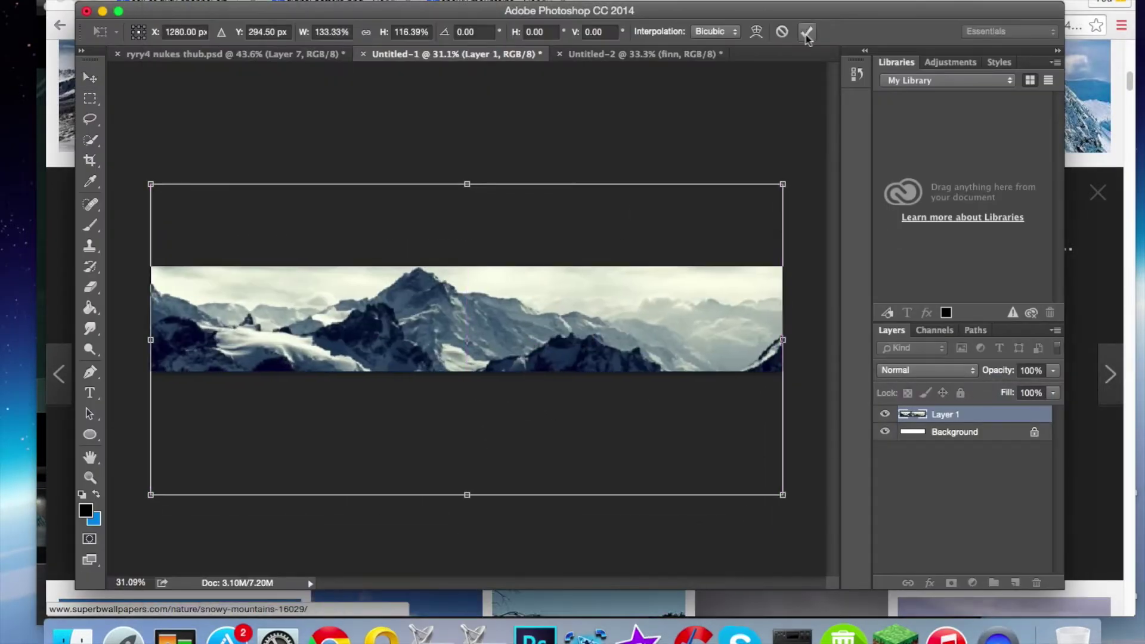
Commit the mountain resize and raise its vibrance to +49.
{"action": "key", "text": "Return"}
{"action": "left_click", "coordinate": [203, 3]}
{"action": "left_click", "coordinate": [384, 87]}
{"action": "left_click_drag", "start_coordinate": [786, 262], "coordinate": [831, 268]}
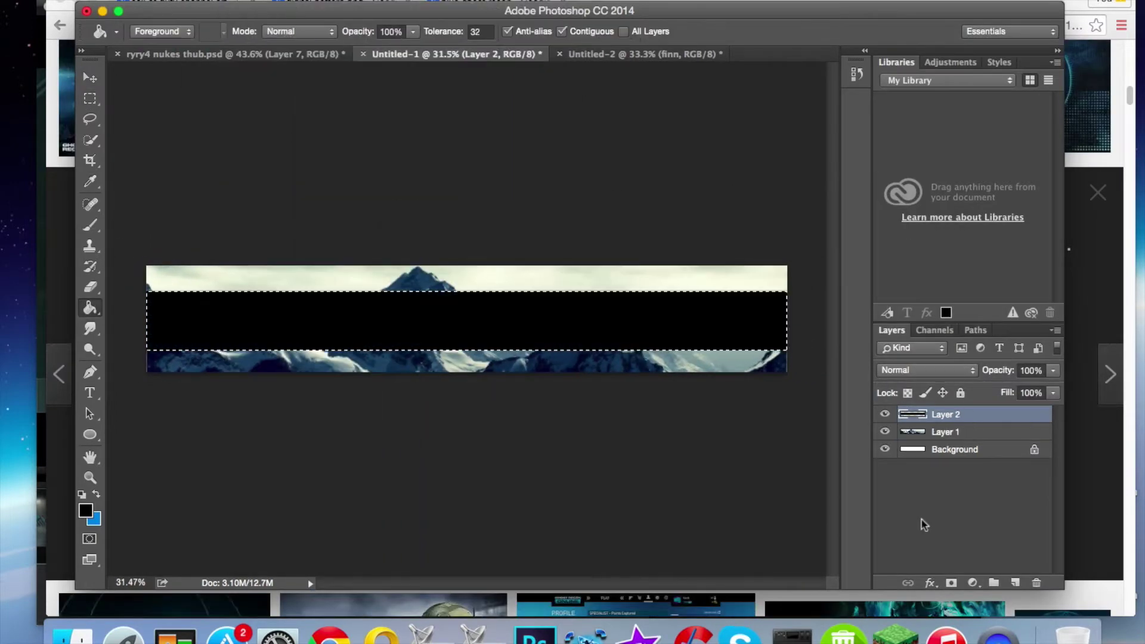
Lower the black band's opacity to 58% and add stroke and colour overlay effects.
{"action": "left_click_drag", "start_coordinate": [1053, 370], "coordinate": [1023, 392]}
{"action": "left_click", "coordinate": [930, 582]}
{"action": "left_click", "coordinate": [960, 471]}
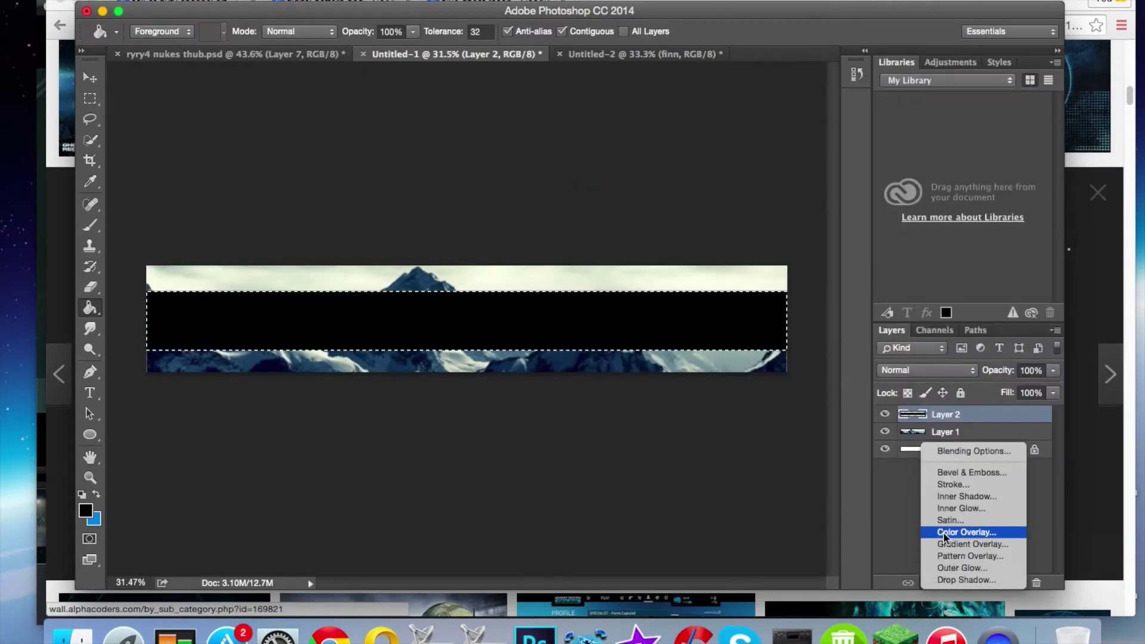
{"action": "left_click", "coordinate": [944, 532]}
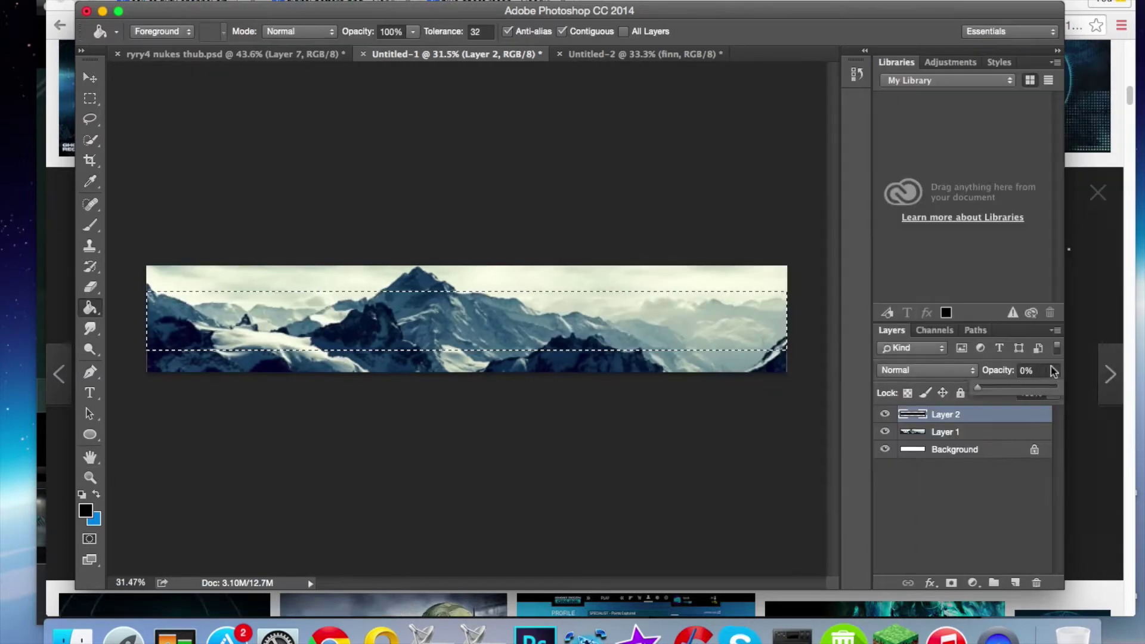
Set the band to 66% opacity, place its stroke inside, and clear the selection.
{"action": "left_click_drag", "start_coordinate": [1052, 370], "coordinate": [1030, 391]}
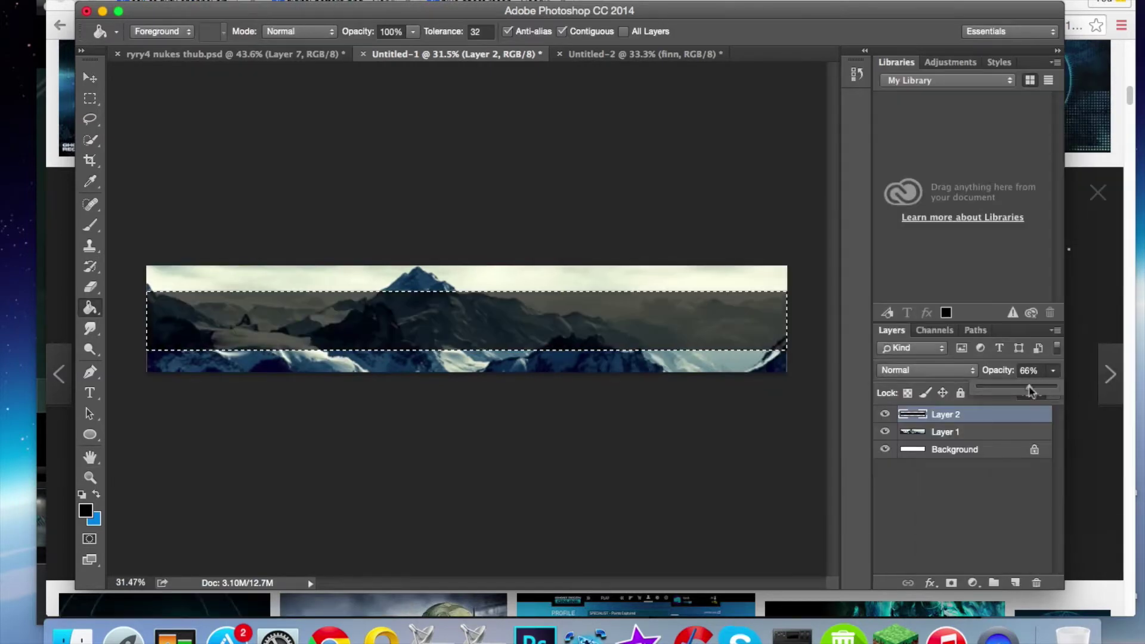
{"action": "left_click", "coordinate": [930, 583]}
{"action": "left_click", "coordinate": [958, 486]}
{"action": "left_click", "coordinate": [781, 154]}
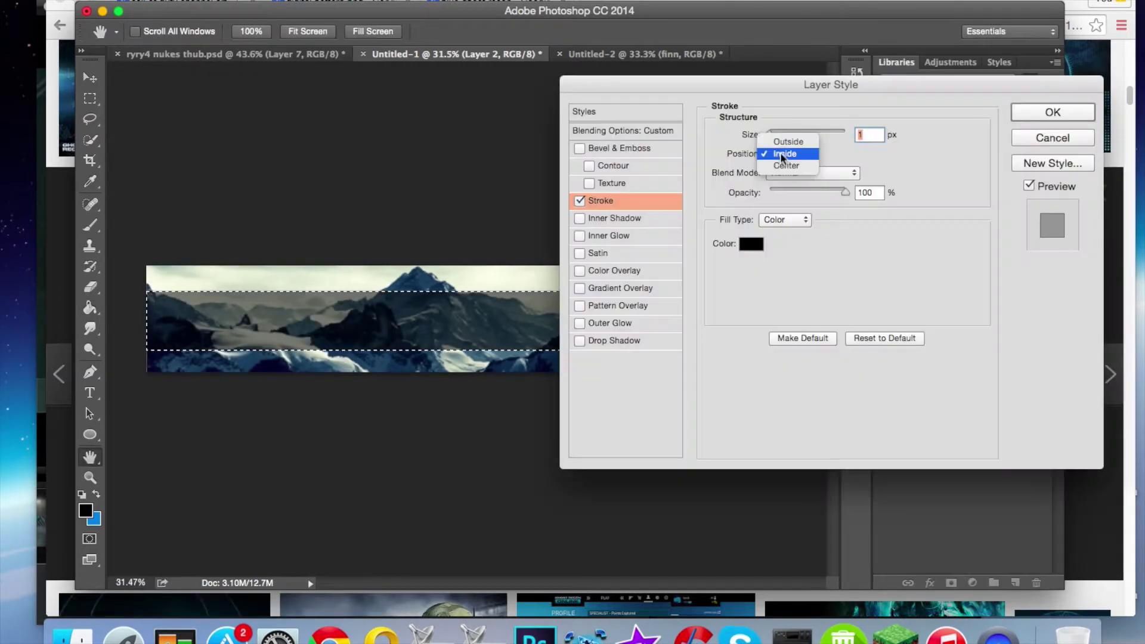
{"action": "key", "text": "Return"}
{"action": "key", "text": "ctrl+j"}
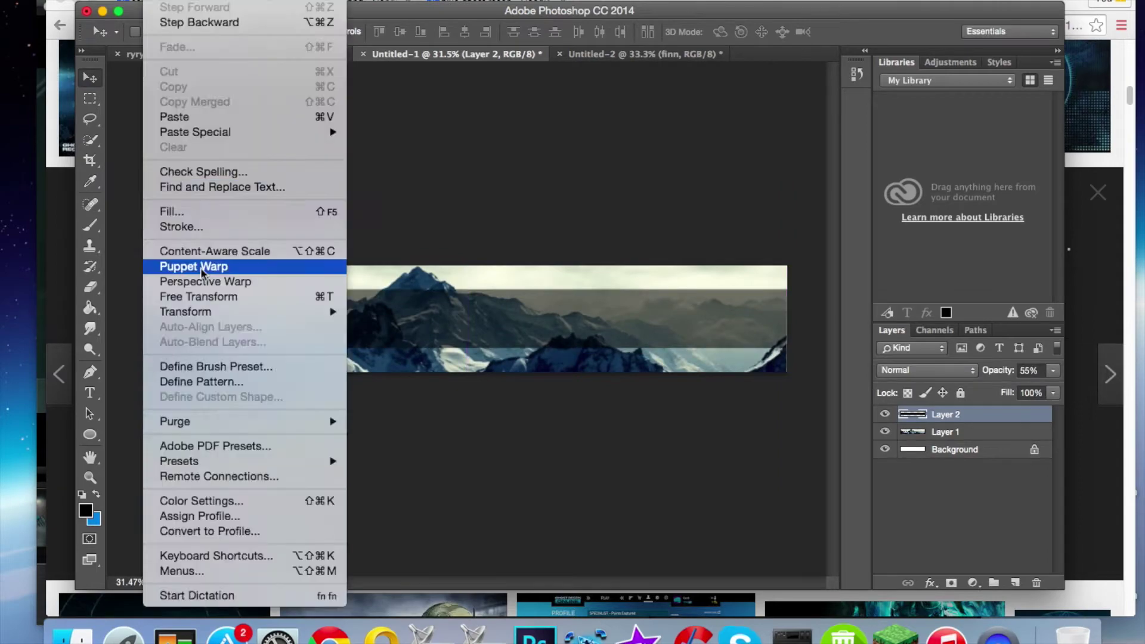
Shrink the band's height to about 90% and scale the skull logo down.
{"action": "left_click", "coordinate": [203, 299]}
{"action": "left_click_drag", "start_coordinate": [467, 298], "coordinate": [468, 292]}
{"action": "scroll", "coordinate": [567, 288], "scroll_direction": "up", "scroll_amount": 1}
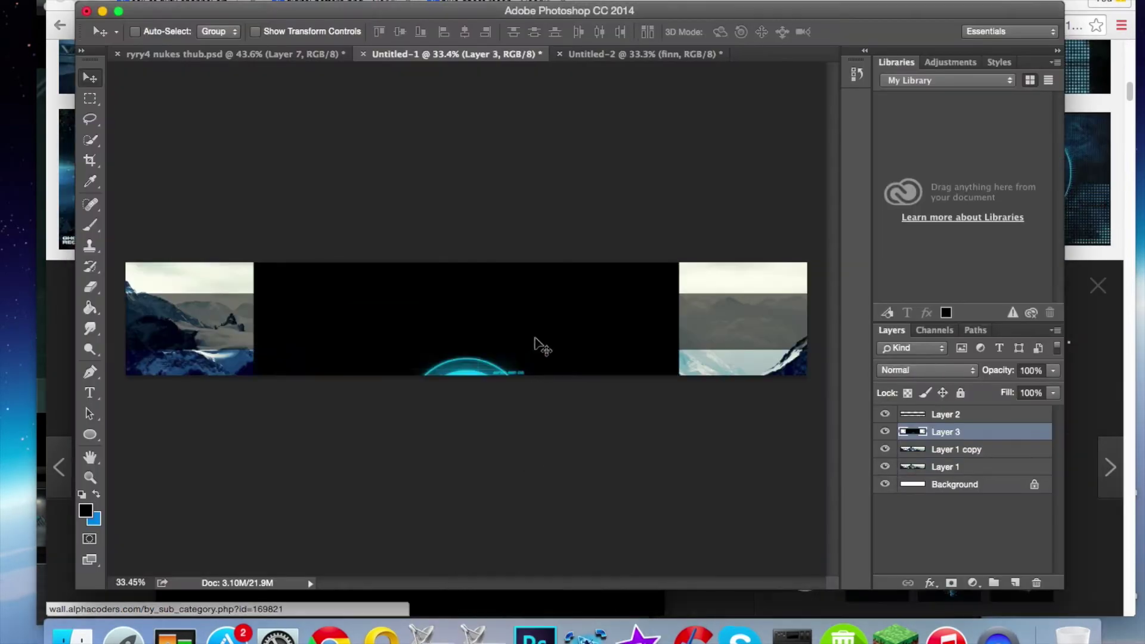
{"action": "left_click", "coordinate": [333, 301]}
{"action": "left_click_drag", "start_coordinate": [483, 239], "coordinate": [536, 285]}
{"action": "key", "text": "Return"}
Erase stray skull edges, blend it in Color Dodge, and begin a perspective warp.
{"action": "key", "text": "shift+alt+n"}
{"action": "key", "text": "e"}
{"action": "scroll", "coordinate": [314, 381], "scroll_direction": "up", "scroll_amount": 5}
{"action": "key", "text": "ctrl+0"}
{"action": "key", "text": "shift+alt+d"}
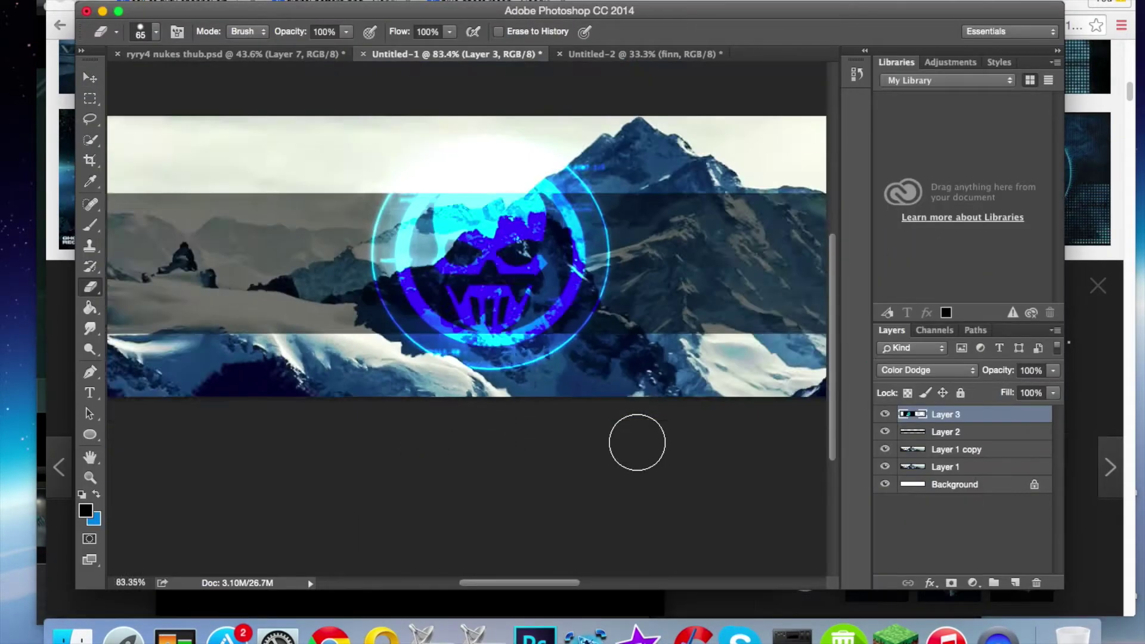
{"action": "left_click", "coordinate": [227, 279]}
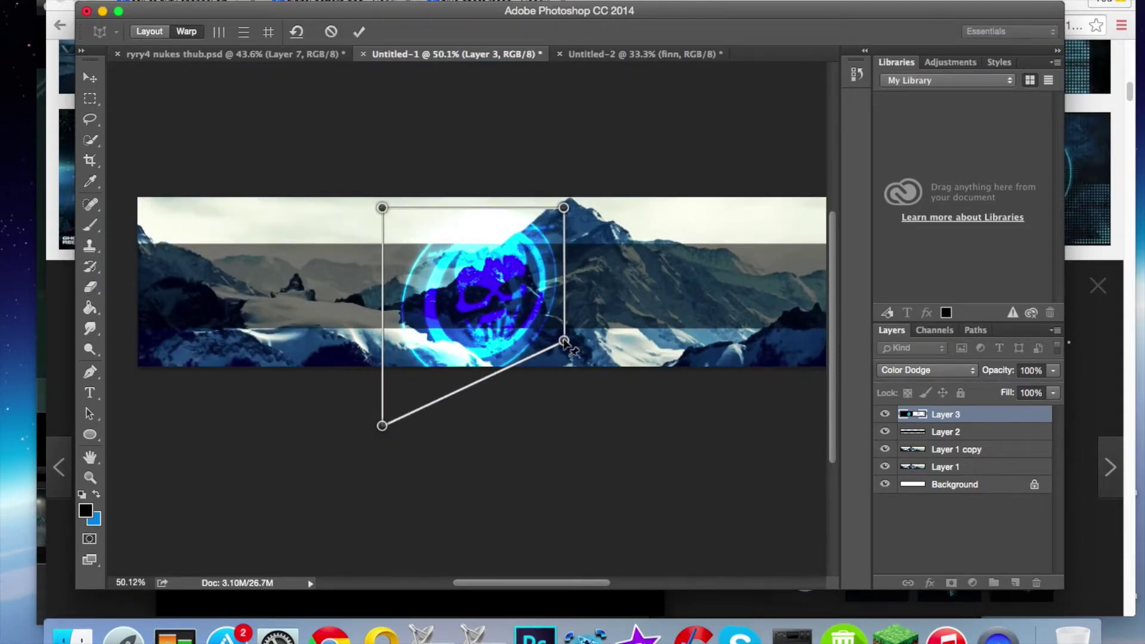
{"action": "left_click", "coordinate": [152, 1]}
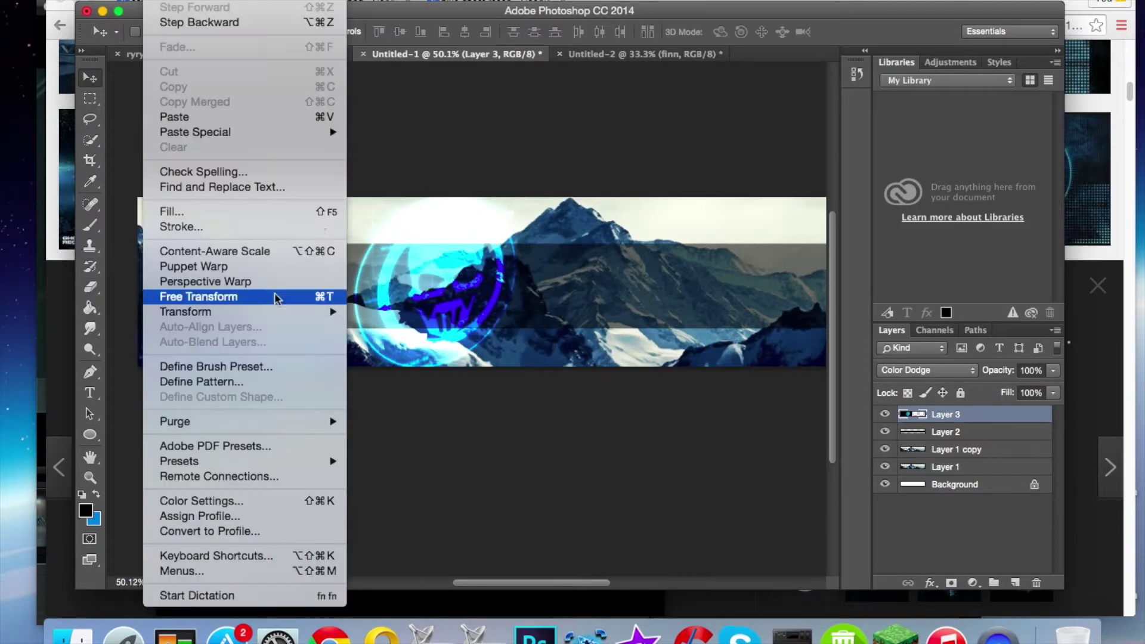
Free-transform the logo and give the TEXT title the Over There font and a new colour.
{"action": "left_click", "coordinate": [205, 300]}
{"action": "key", "text": "ctrl+0"}
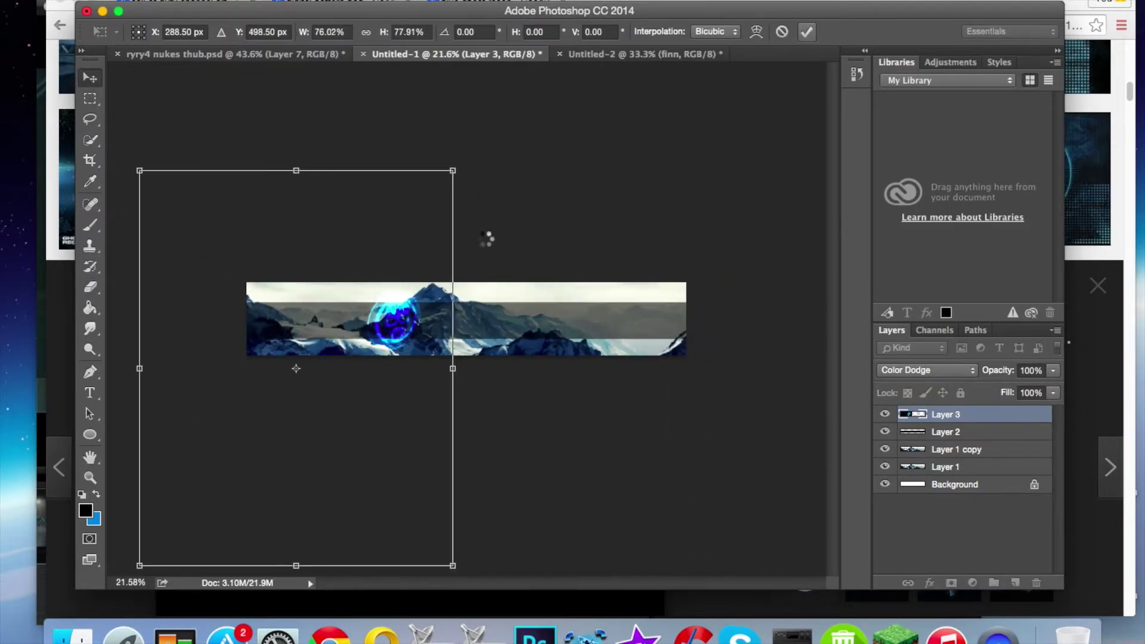
{"action": "type", "text": "TEXT"}
{"action": "left_click", "coordinate": [218, 31]}
{"action": "left_click", "coordinate": [230, 426]}
{"action": "left_click", "coordinate": [630, 31]}
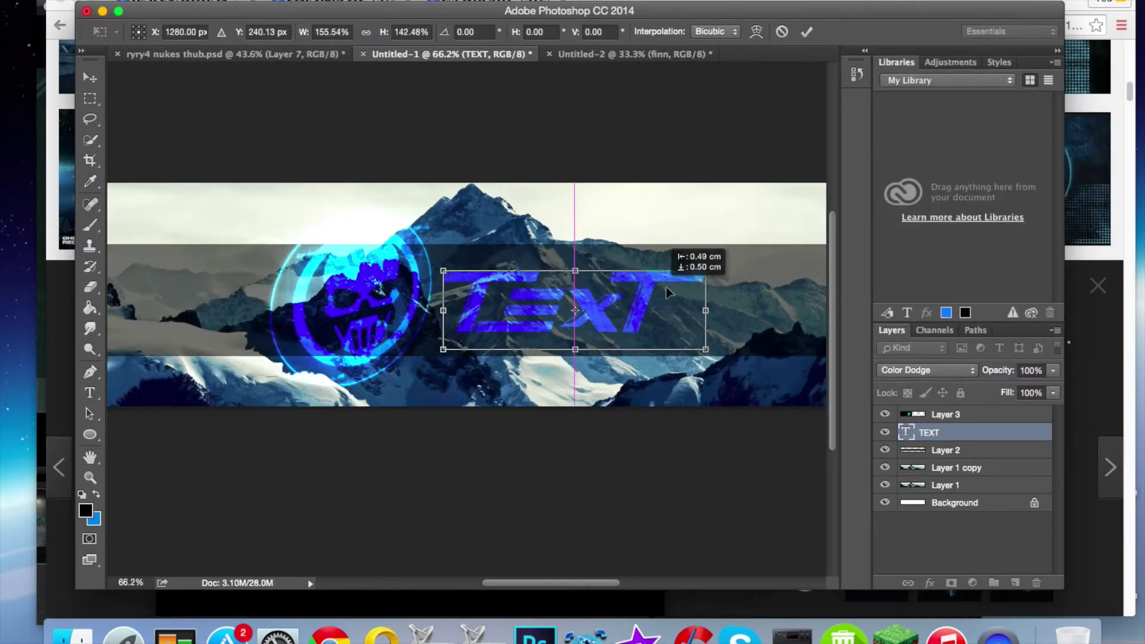
{"action": "scroll", "coordinate": [666, 291], "scroll_direction": "down", "scroll_amount": 5}
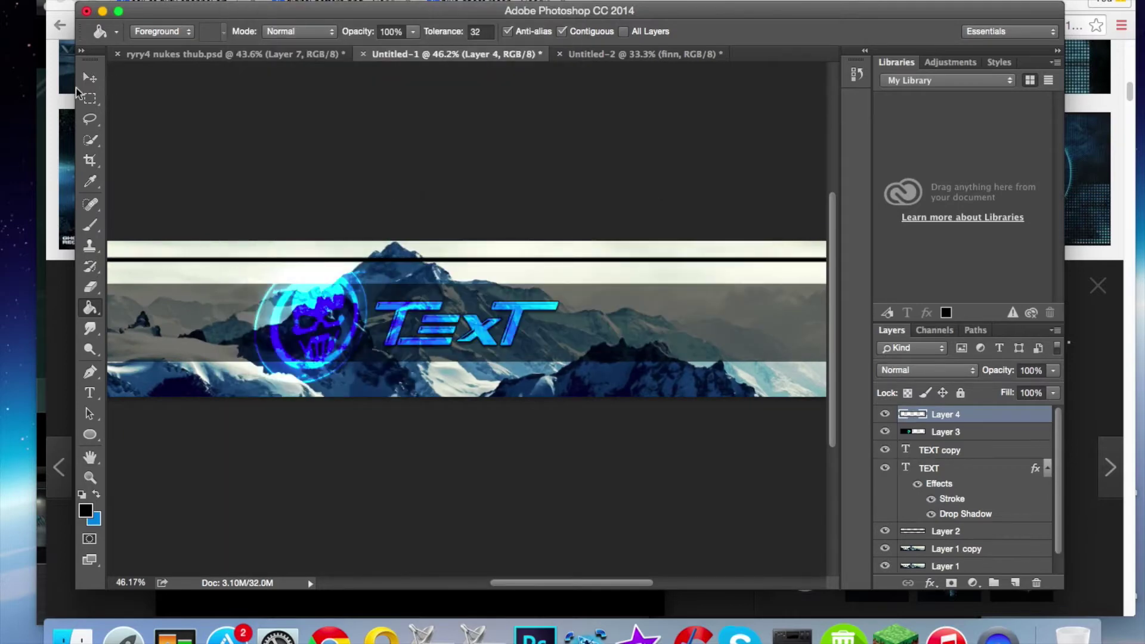
Remove the duplicate skull on the right and reposition the remaining skull logo.
{"action": "key", "text": "super+minus"}
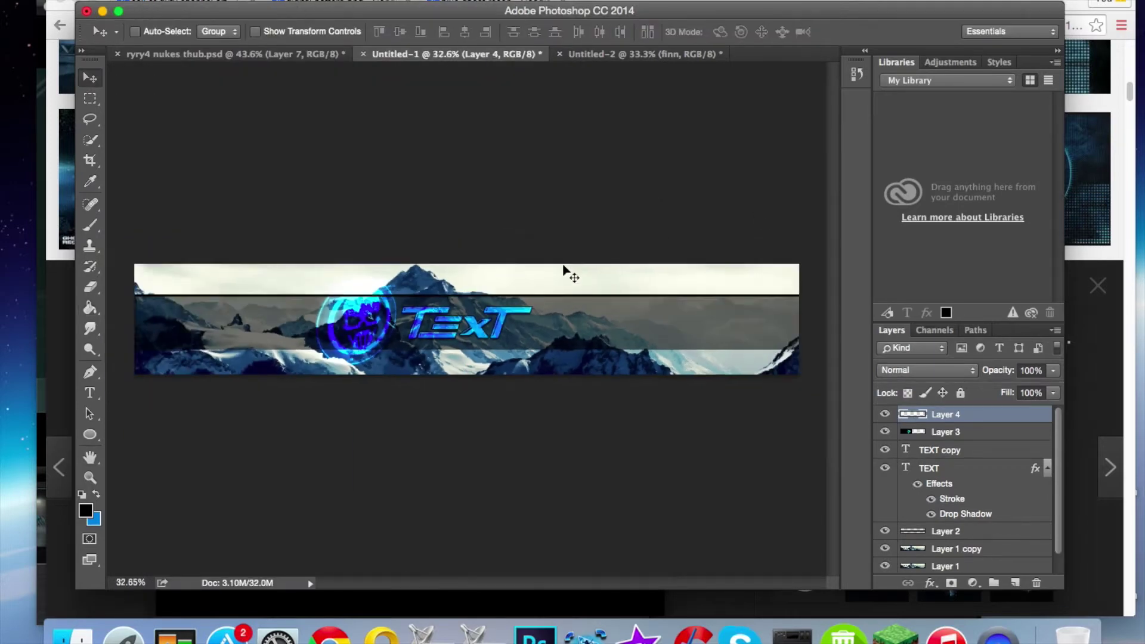
{"action": "scroll", "coordinate": [685, 355], "scroll_direction": "up", "scroll_amount": 1}
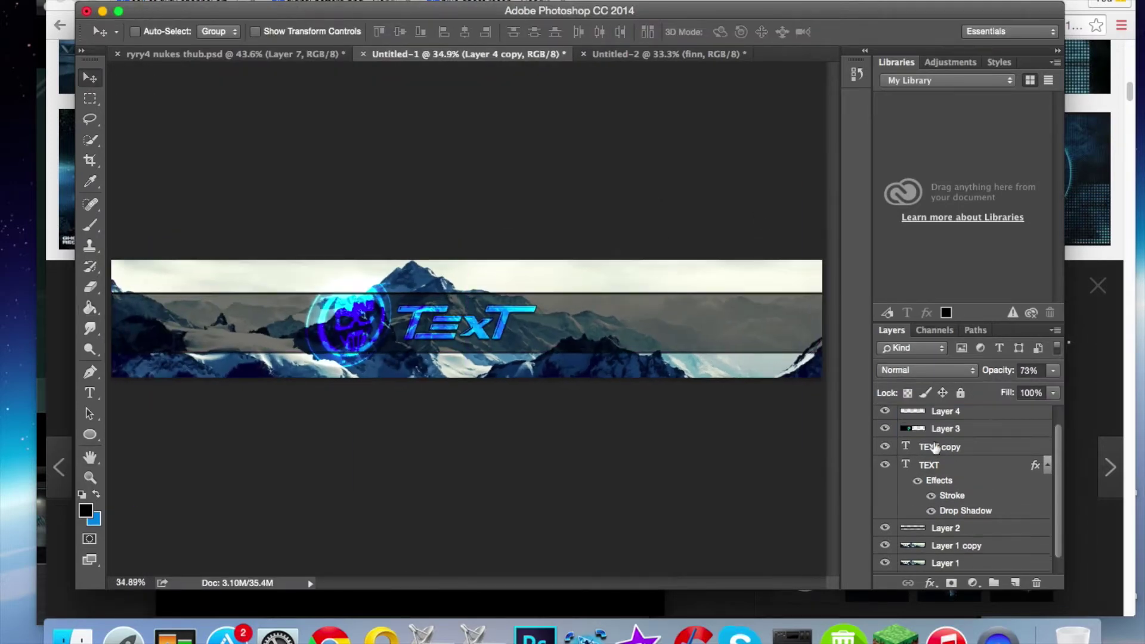
{"action": "key", "text": "super+alt+z"}
{"action": "left_click_drag", "start_coordinate": [384, 344], "coordinate": [386, 351]}
Find a 'scalene triangle png' image in Google Images for the banner.
{"action": "key", "text": "super+Tab"}
{"action": "type", "text": "scalene triangle png"}
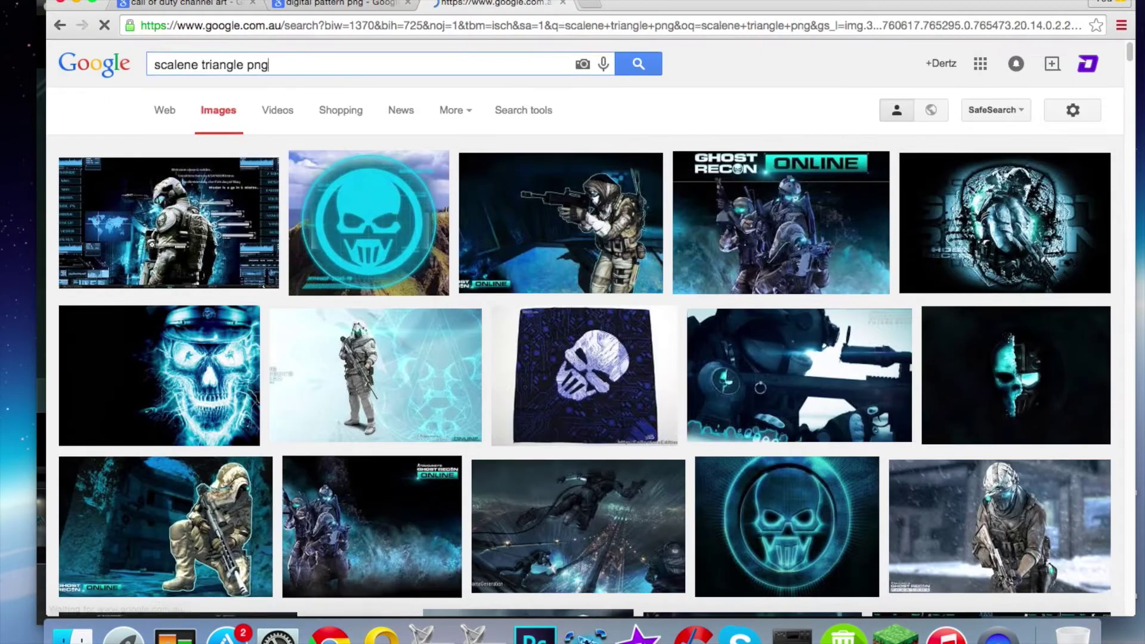
{"action": "key", "text": "Return"}
{"action": "left_click", "coordinate": [539, 207]}
{"action": "key", "text": "super+Tab"}
{"action": "left_click", "coordinate": [929, 583]}
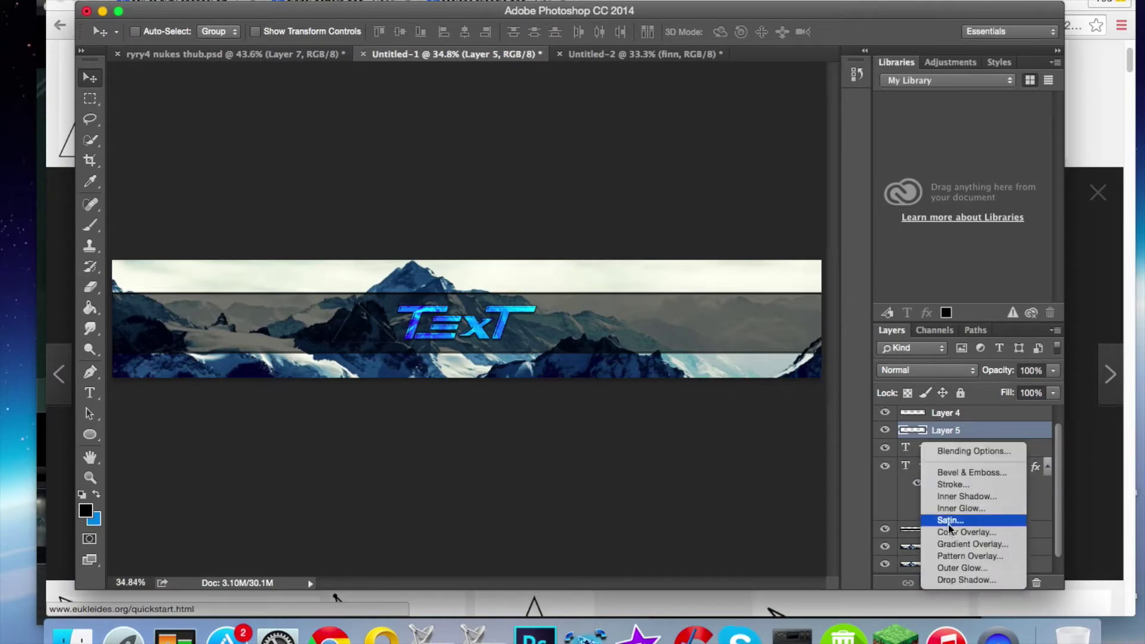
Give the triangle a colour overlay and a stroke effect.
{"action": "left_click", "coordinate": [959, 537]}
{"action": "left_click", "coordinate": [834, 149]}
{"action": "left_click", "coordinate": [1061, 123]}
{"action": "left_click", "coordinate": [600, 201]}
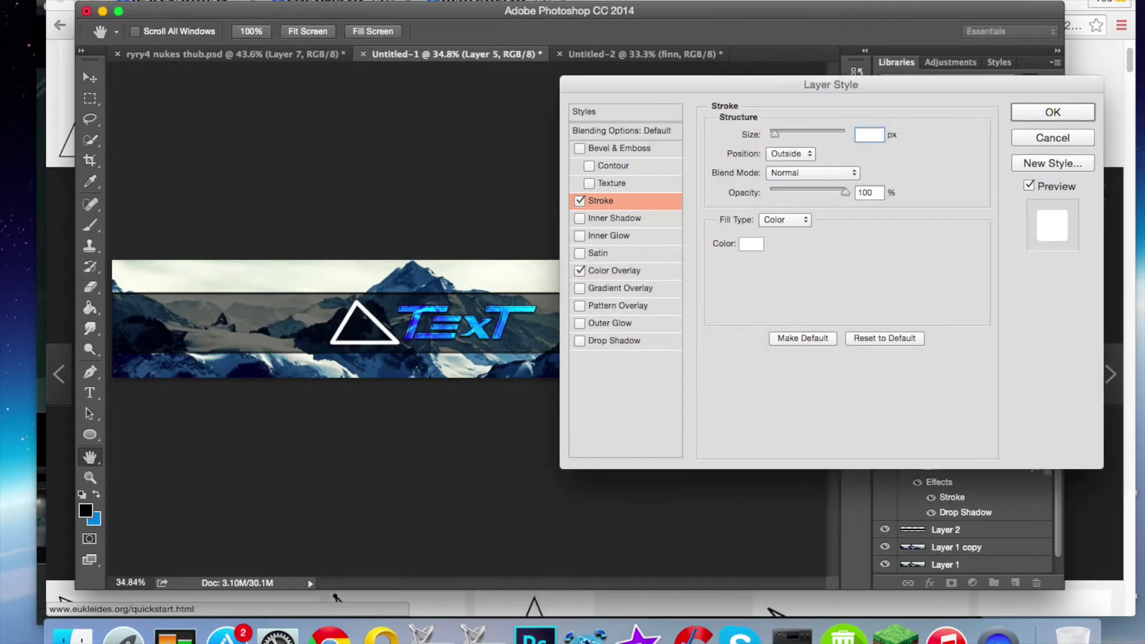
{"action": "left_click", "coordinate": [1052, 114]}
Set the triangle's overlay colour to blue #00a2ff and adjust its stroke colour.
{"action": "double_click", "coordinate": [965, 476]}
{"action": "left_click", "coordinate": [856, 148]}
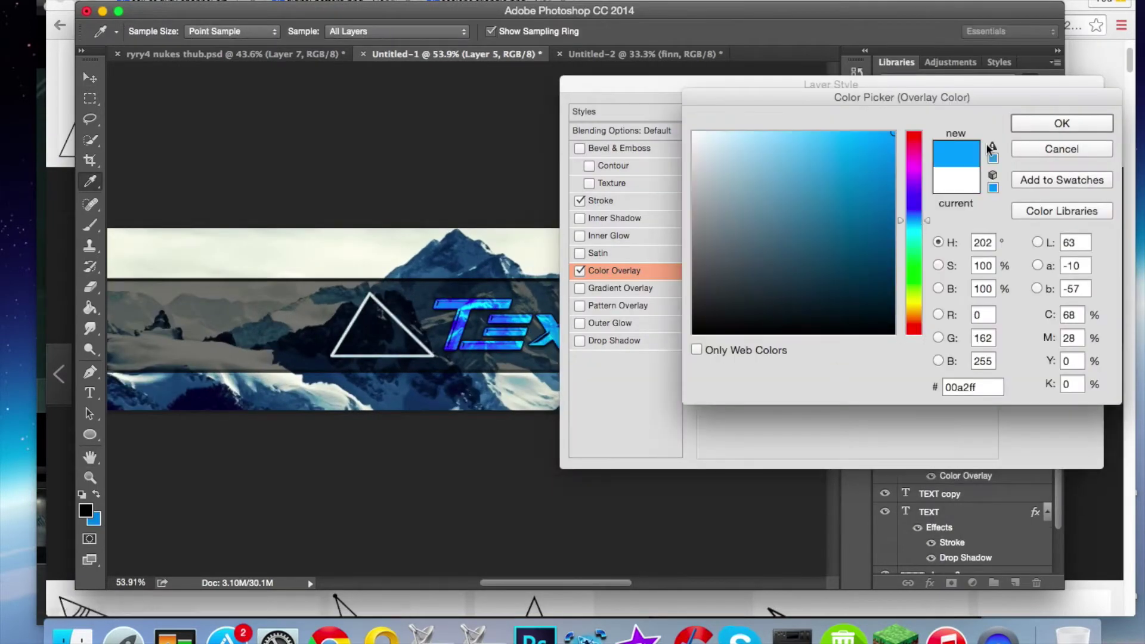
{"action": "left_click", "coordinate": [1061, 123]}
{"action": "left_click", "coordinate": [600, 200]}
{"action": "left_click", "coordinate": [749, 312]}
{"action": "left_click", "coordinate": [1073, 120]}
Recheck the triangle's overlay and stroke effects, then resize the triangle.
{"action": "right_click", "coordinate": [923, 444]}
{"action": "left_click", "coordinate": [942, 532]}
{"action": "left_click", "coordinate": [600, 201]}
{"action": "left_click", "coordinate": [1050, 113]}
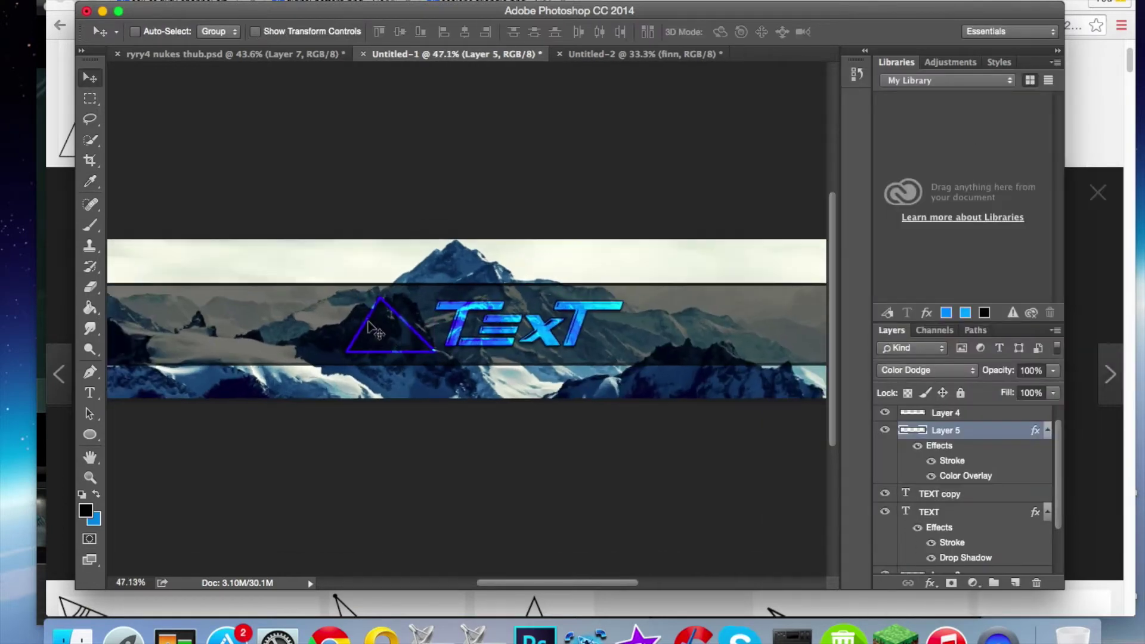
{"action": "scroll", "coordinate": [368, 322], "scroll_direction": "down", "scroll_amount": 3}
{"action": "key", "text": "ctrl+t"}
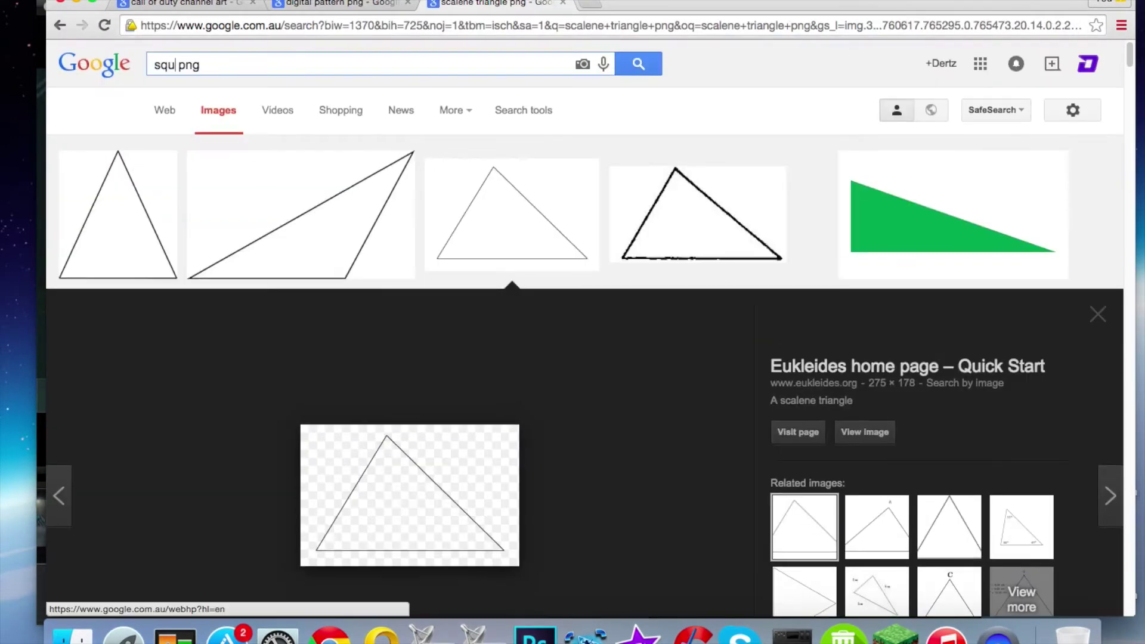
Search Google Images for square PNGs and preview the square border image.
{"action": "type", "text": "are"}
{"action": "key", "text": "Return"}
{"action": "left_click", "coordinate": [567, 245]}
{"action": "left_click", "coordinate": [870, 161]}
{"action": "left_click", "coordinate": [277, 224]}
{"action": "left_click", "coordinate": [535, 635]}
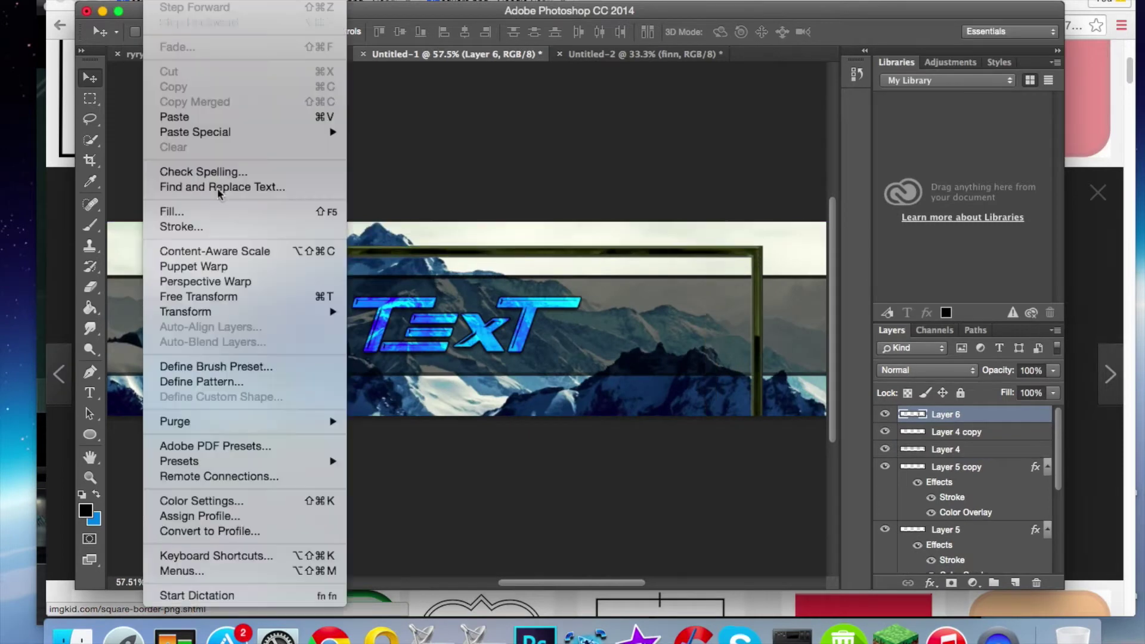
Resize the square border and adjust its stroke position in the layer effects.
{"action": "left_click", "coordinate": [220, 297]}
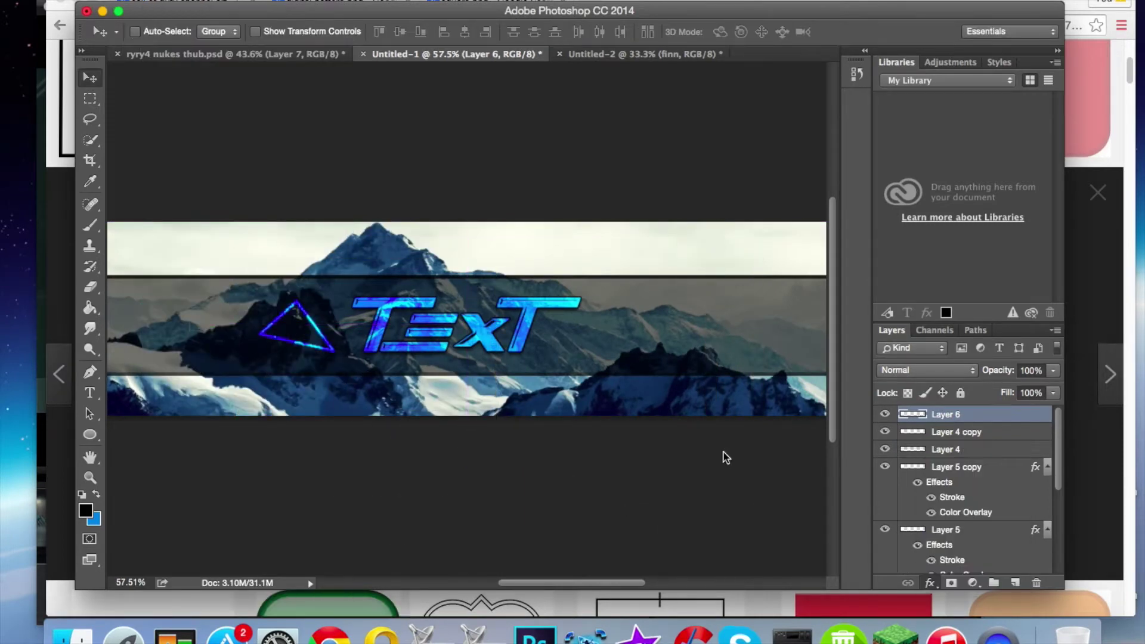
{"action": "double_click", "coordinate": [966, 512]}
{"action": "left_click", "coordinate": [600, 200]}
{"action": "left_click", "coordinate": [797, 154]}
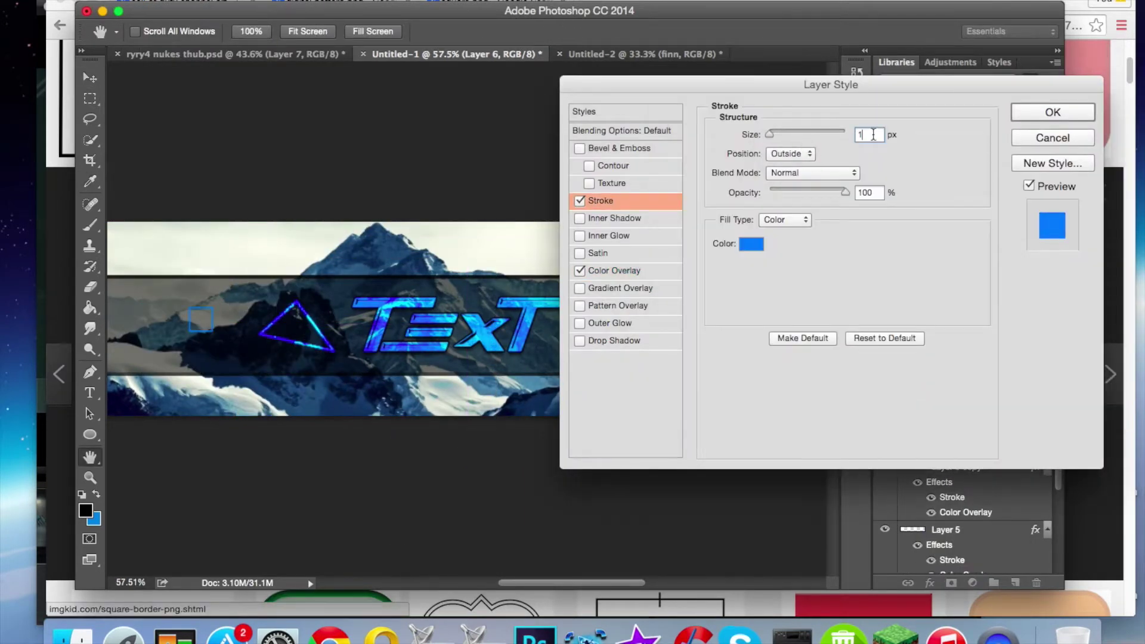
{"action": "key", "text": "Return"}
{"action": "scroll", "coordinate": [334, 316], "scroll_direction": "down", "scroll_amount": 1}
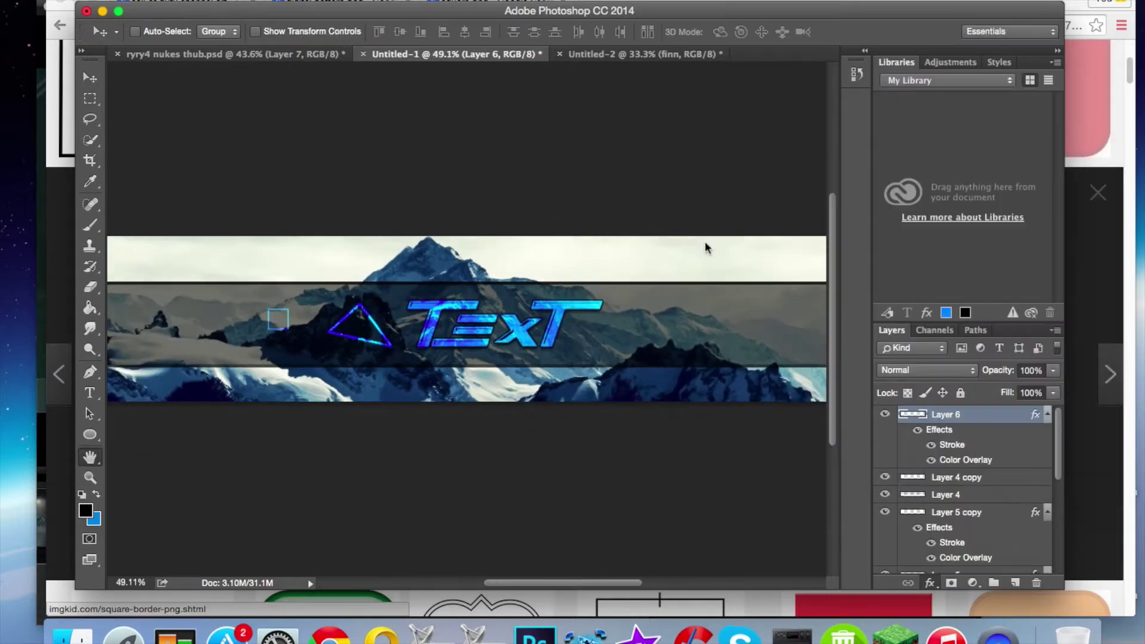
{"action": "double_click", "coordinate": [950, 444]}
{"action": "key", "text": "Return"}
{"action": "key", "text": "Return"}
Transform the square border and rotate the triangle outline slightly.
{"action": "left_click", "coordinate": [221, 298]}
{"action": "key", "text": "super+t"}
{"action": "left_click_drag", "start_coordinate": [284, 339], "coordinate": [322, 319]}
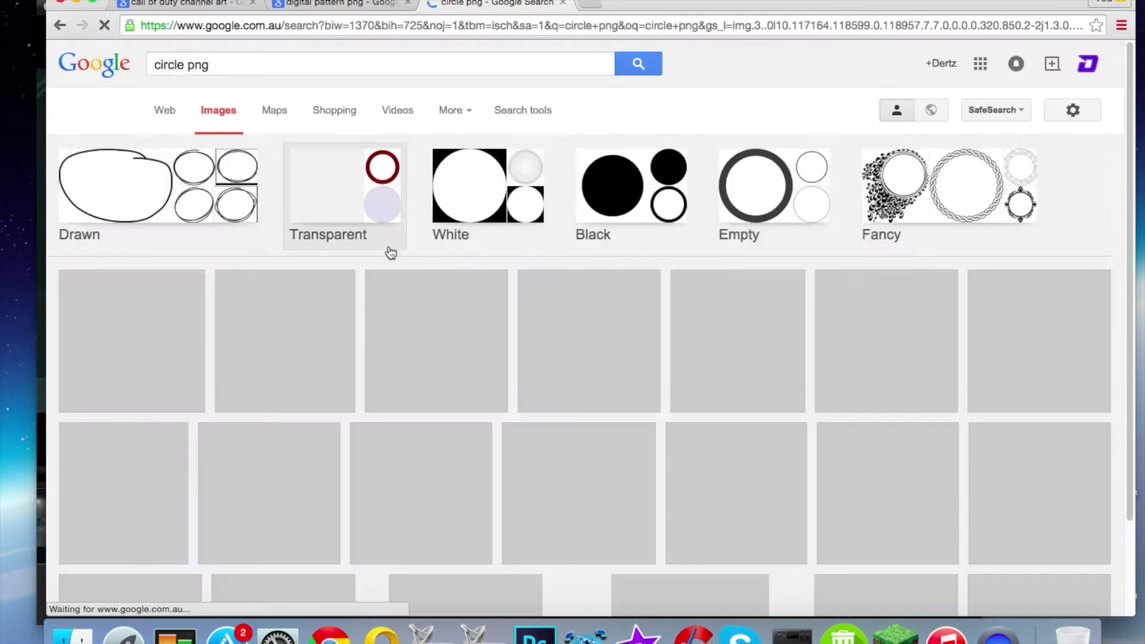
{"action": "scroll", "coordinate": [394, 251], "scroll_direction": "down", "scroll_amount": 3}
Copy a circle ring image from Google Images and paste it onto the banner.
{"action": "left_click", "coordinate": [283, 447]}
{"action": "right_click", "coordinate": [417, 429]}
{"action": "left_click", "coordinate": [481, 524]}
{"action": "key", "text": "super+Tab"}
{"action": "key", "text": "super+v"}
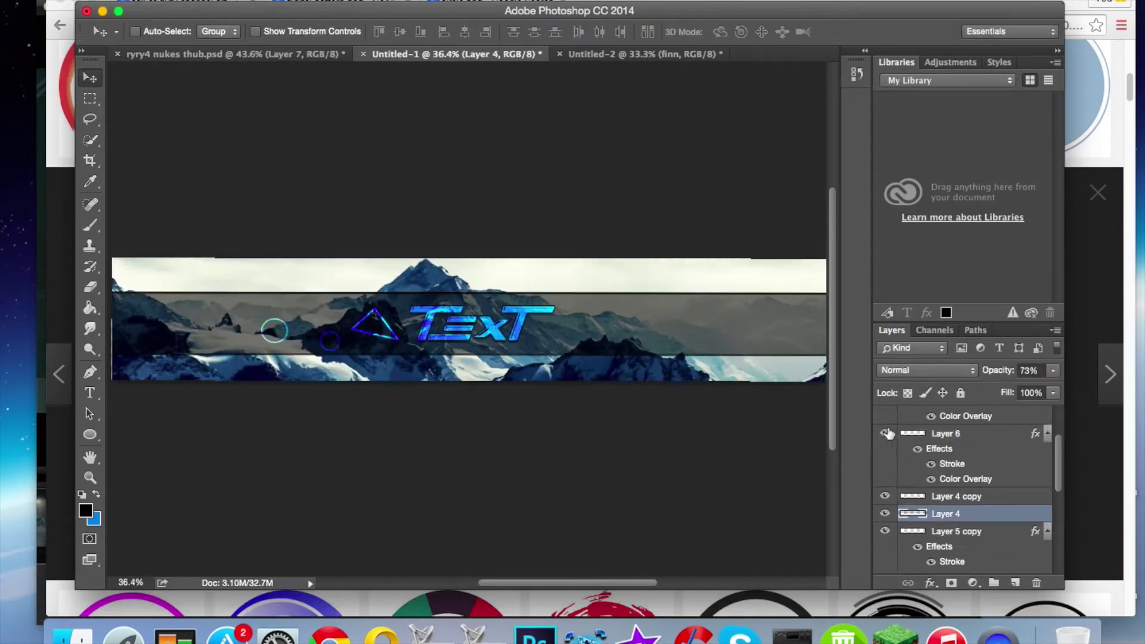
Place the diamond outline and rotate the cyan triangle about 63 degrees.
{"action": "left_click", "coordinate": [884, 434]}
{"action": "scroll", "coordinate": [886, 477], "scroll_direction": "down", "scroll_amount": 3}
{"action": "key", "text": "ctrl+t"}
{"action": "left_click_drag", "start_coordinate": [234, 356], "coordinate": [201, 358]}
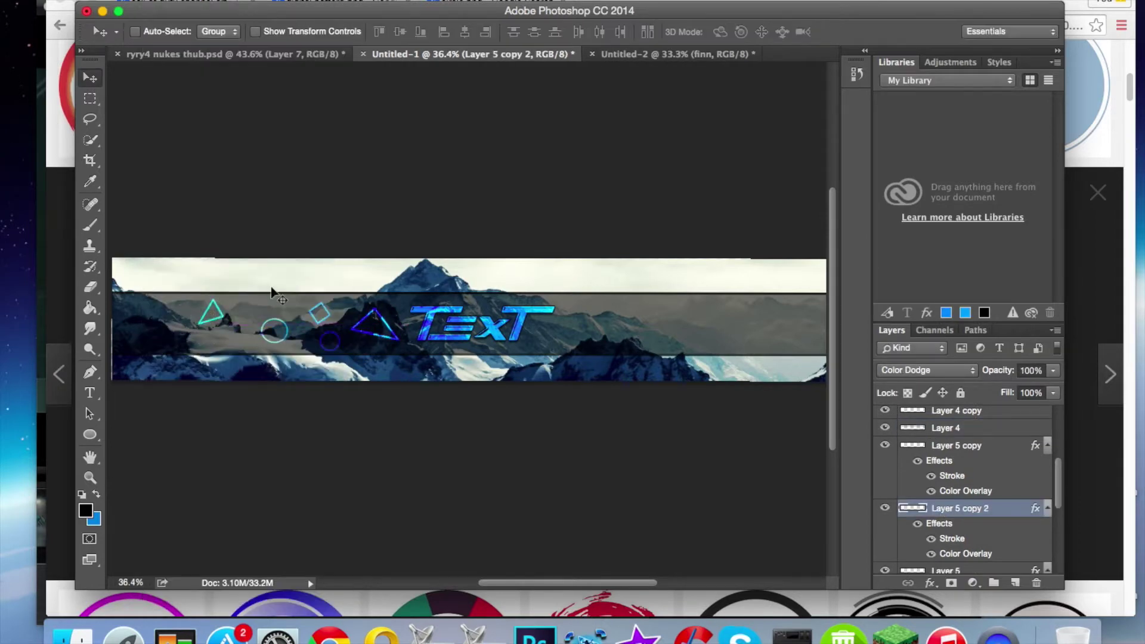
Inspect layer options for Layer 4 copy and Layer 7, then undo the last circle change.
{"action": "right_click", "coordinate": [943, 490]}
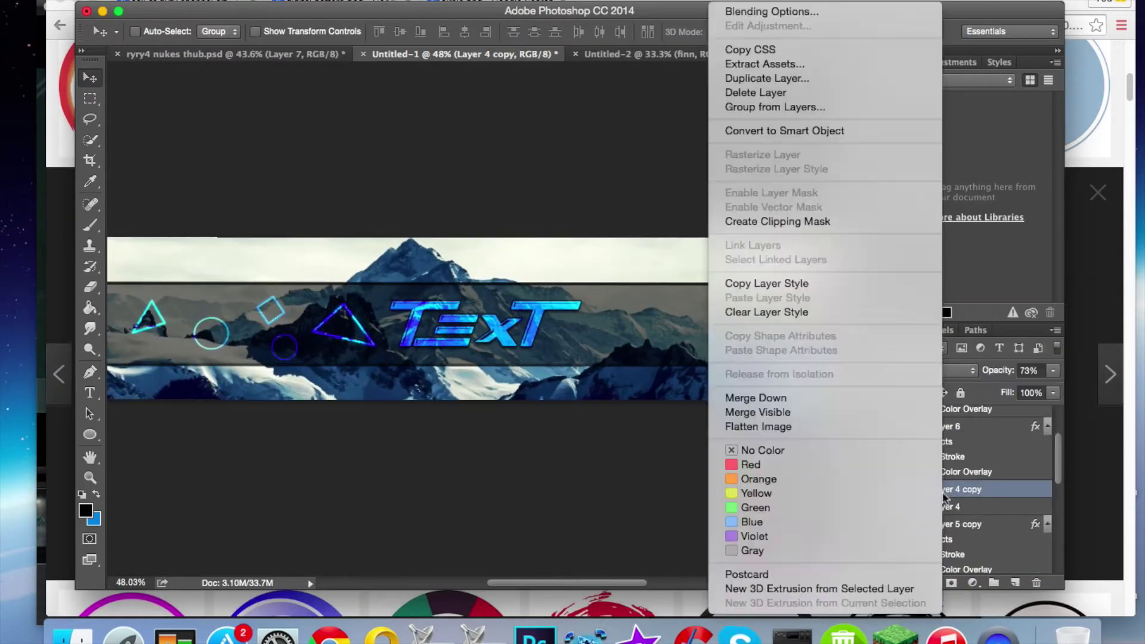
{"action": "left_click", "coordinate": [943, 414]}
{"action": "right_click", "coordinate": [944, 414]}
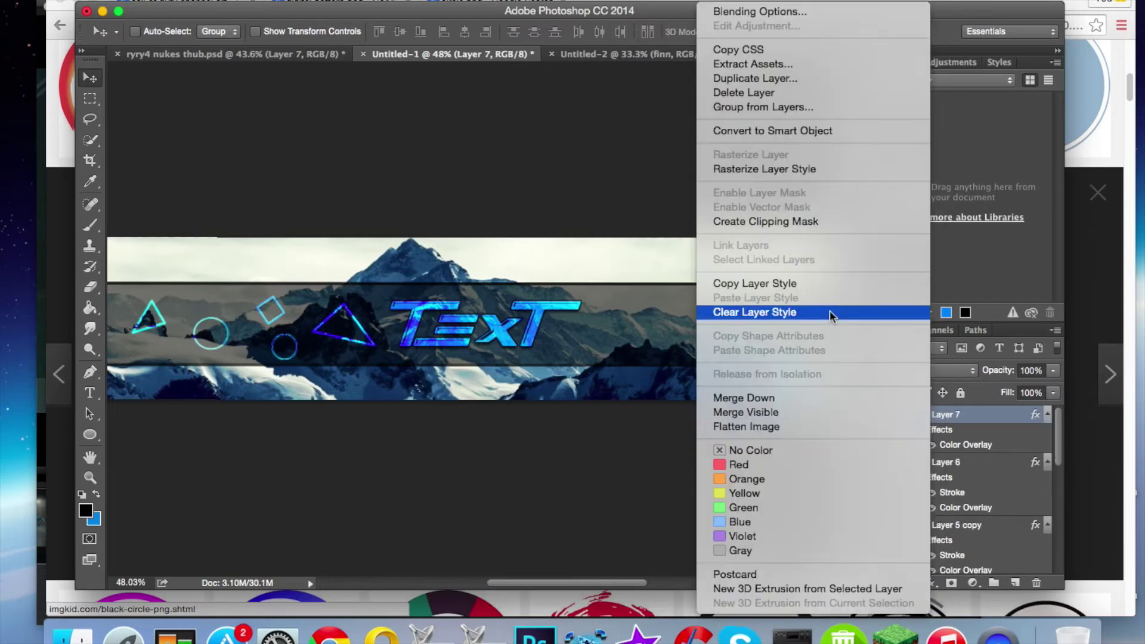
{"action": "key", "text": "Escape"}
{"action": "left_click", "coordinate": [205, 31]}
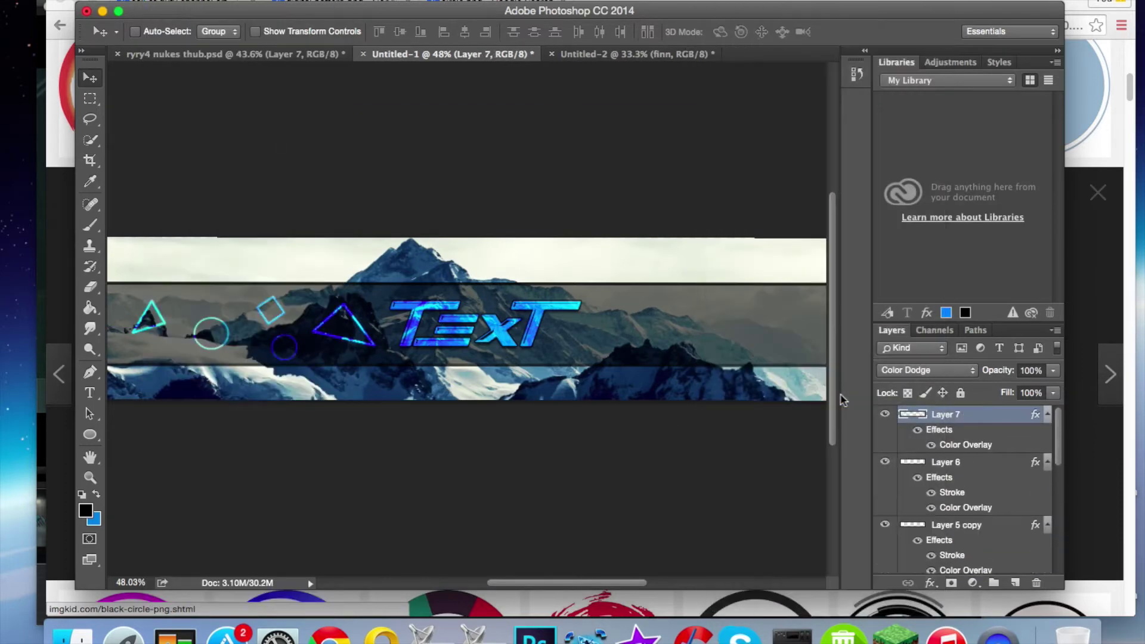
Hide the title and background layers and merge the visible shapes into one layer.
{"action": "scroll", "coordinate": [936, 432], "scroll_direction": "down", "scroll_amount": 3}
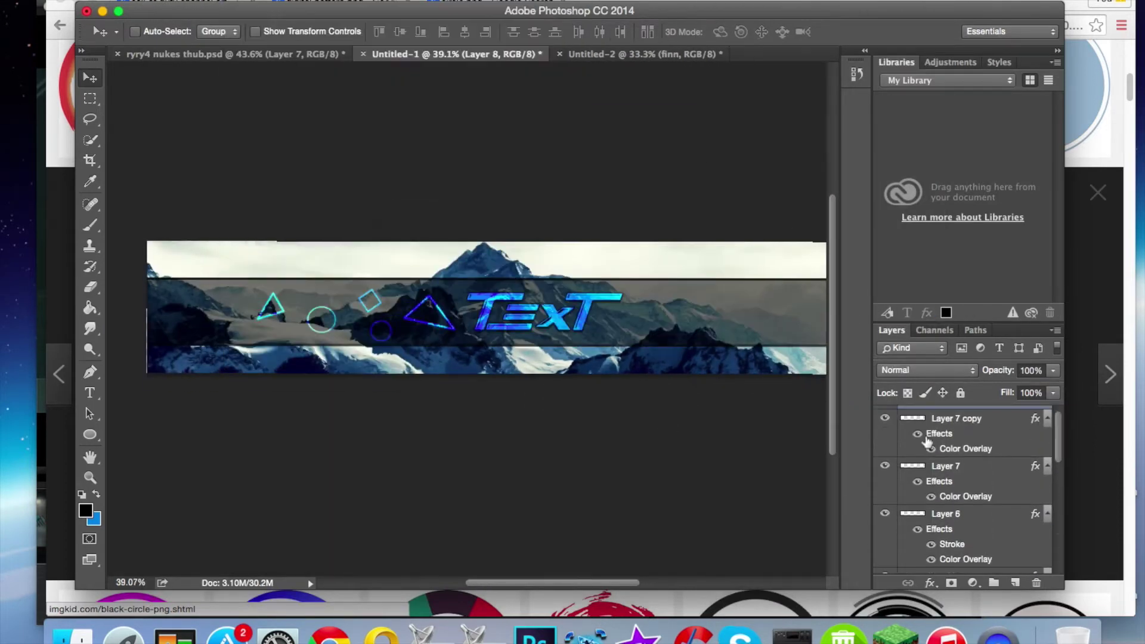
{"action": "left_click_drag", "start_coordinate": [893, 506], "coordinate": [894, 569]}
{"action": "scroll", "coordinate": [928, 534], "scroll_direction": "up", "scroll_amount": 5}
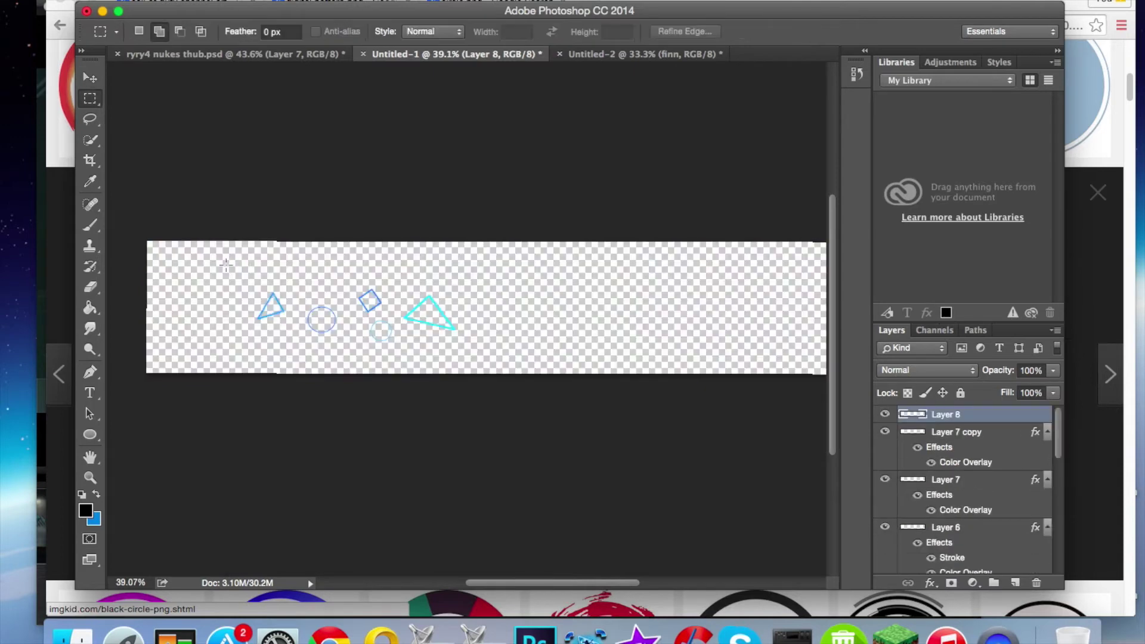
{"action": "key", "text": "ctrl+c"}
{"action": "left_click", "coordinate": [685, 209]}
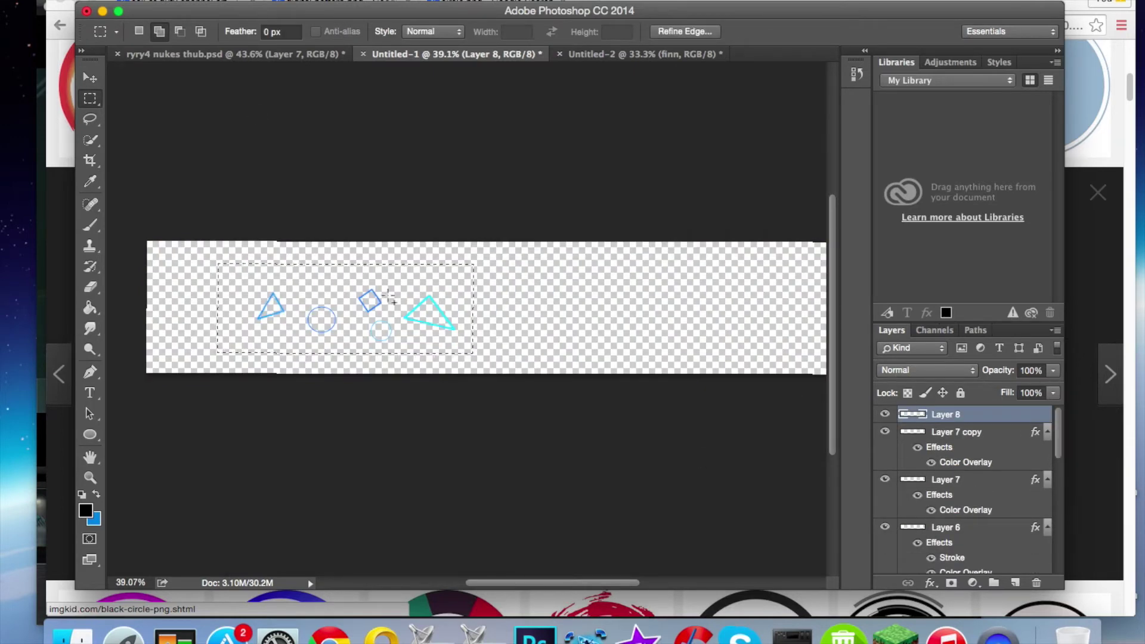
{"action": "key", "text": "ctrl+shift+e"}
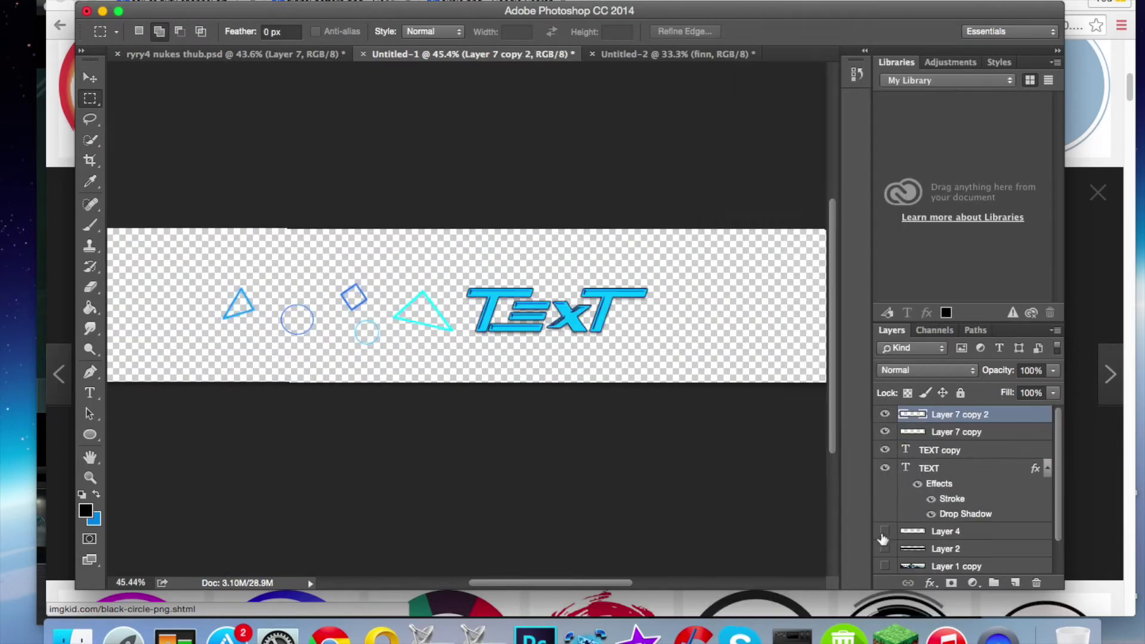
Show the background layers again and blend the merged shapes in Color Dodge.
{"action": "left_click_drag", "start_coordinate": [885, 531], "coordinate": [885, 573]}
{"action": "scroll", "coordinate": [928, 507], "scroll_direction": "up", "scroll_amount": 5}
{"action": "scroll", "coordinate": [355, 322], "scroll_direction": "down", "scroll_amount": 2}
{"action": "scroll", "coordinate": [645, 292], "scroll_direction": "up", "scroll_amount": 3}
{"action": "left_click", "coordinate": [926, 369]}
{"action": "left_click", "coordinate": [897, 498]}
{"action": "scroll", "coordinate": [719, 472], "scroll_direction": "down", "scroll_amount": 3}
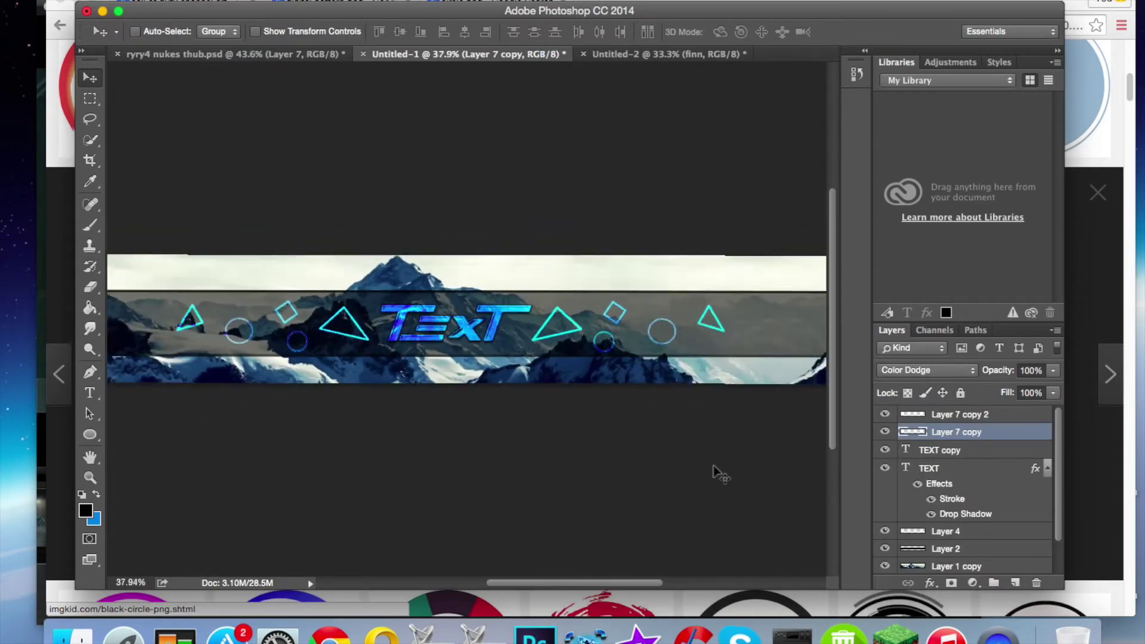
{"action": "left_click", "coordinate": [1052, 371]}
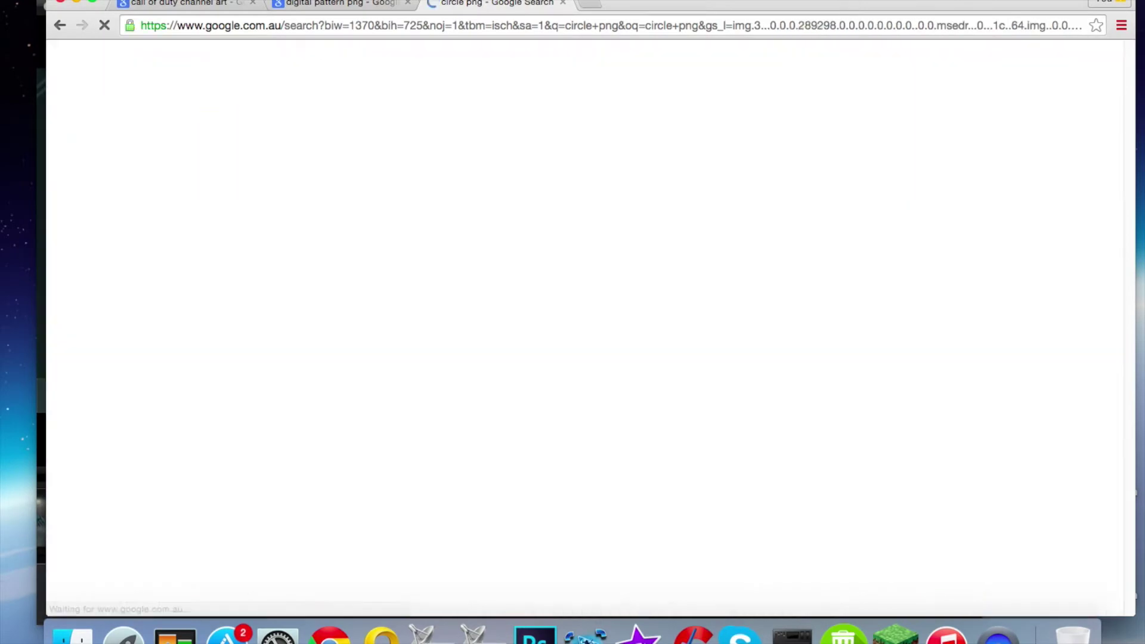
Search Google Images for 'black ops 2'.
{"action": "key", "text": "super+a"}
{"action": "type", "text": "black ops 2"}
{"action": "key", "text": "Return"}
{"action": "scroll", "coordinate": [256, 358], "scroll_direction": "down", "scroll_amount": 2}
{"action": "scroll", "coordinate": [190, 265], "scroll_direction": "down", "scroll_amount": 2}
Preview Black Ops 2 image results and bring one back to the banner.
{"action": "left_click", "coordinate": [189, 265]}
{"action": "scroll", "coordinate": [189, 264], "scroll_direction": "down", "scroll_amount": 5}
{"action": "scroll", "coordinate": [417, 269], "scroll_direction": "up", "scroll_amount": 5}
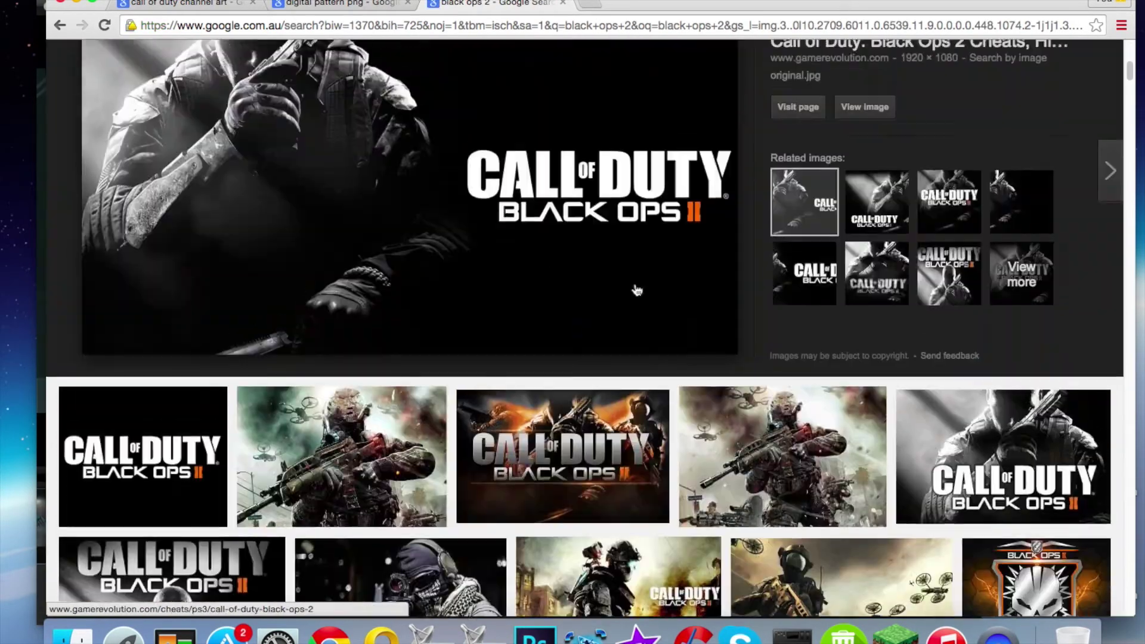
{"action": "left_click", "coordinate": [787, 225]}
{"action": "left_click", "coordinate": [535, 635]}
{"action": "left_click", "coordinate": [894, 514]}
Scale down the pasted Black Ops image to fit and blend it in Color Dodge.
{"action": "left_click", "coordinate": [156, 6]}
{"action": "left_click", "coordinate": [377, 336]}
{"action": "left_click_drag", "start_coordinate": [607, 525], "coordinate": [516, 449]}
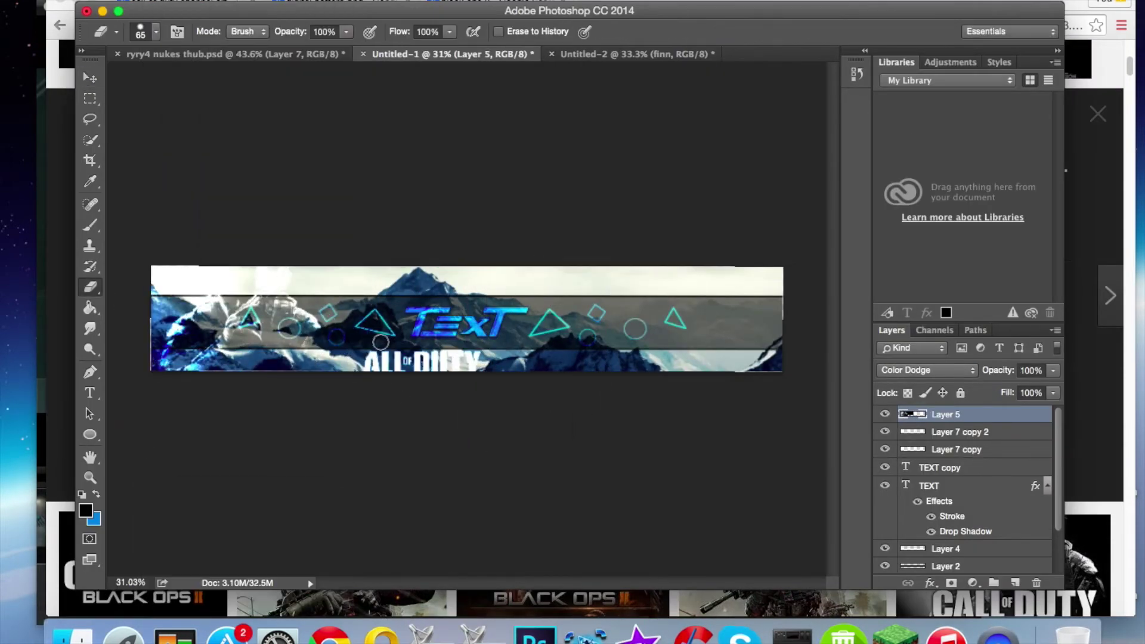
{"action": "left_click", "coordinate": [926, 371]}
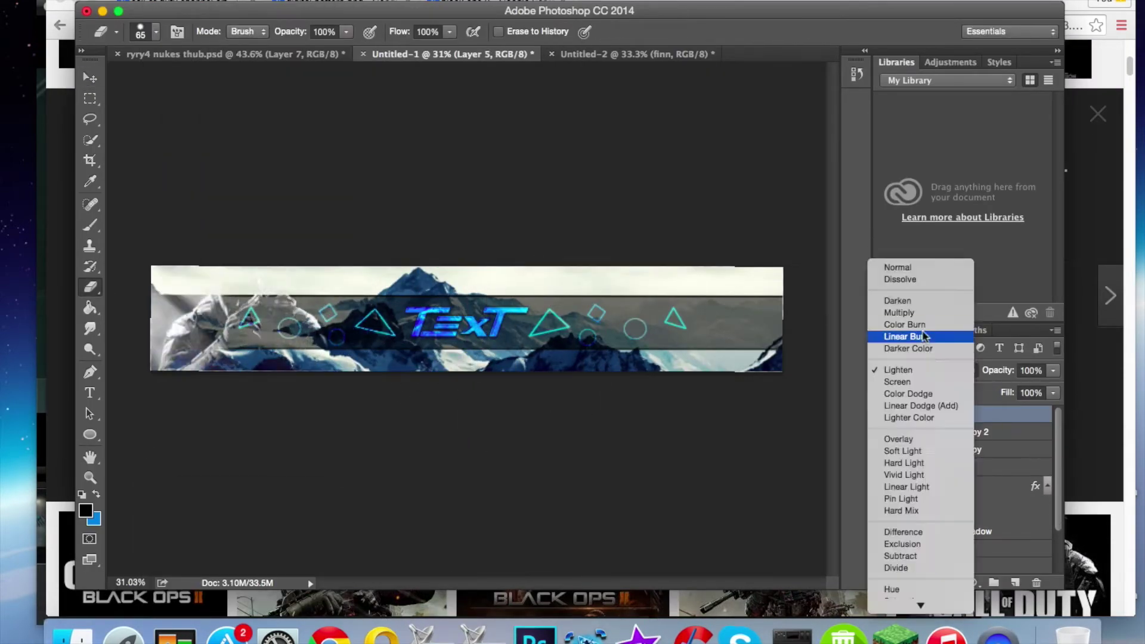
{"action": "left_click", "coordinate": [908, 394]}
{"action": "scroll", "coordinate": [561, 404], "scroll_direction": "up", "scroll_amount": 2}
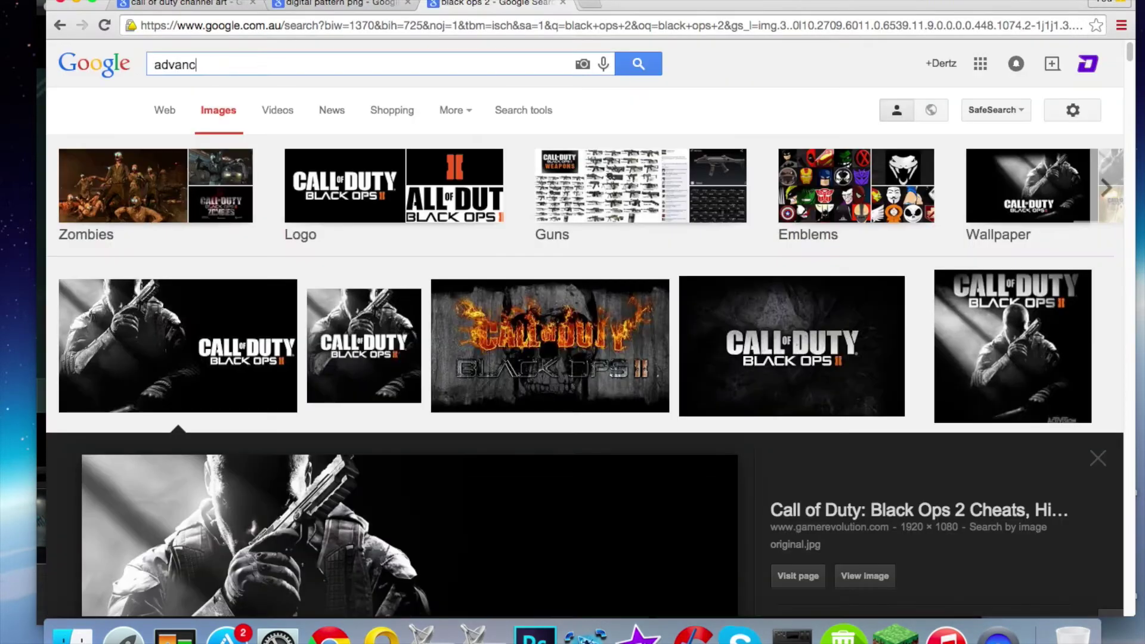
Search 'advanced warfare', resize the pasted soldier image and reduce its reds.
{"action": "type", "text": "ed warfare"}
{"action": "key", "text": "Return"}
{"action": "scroll", "coordinate": [357, 276], "scroll_direction": "down", "scroll_amount": 2}
{"action": "left_click", "coordinate": [358, 276]}
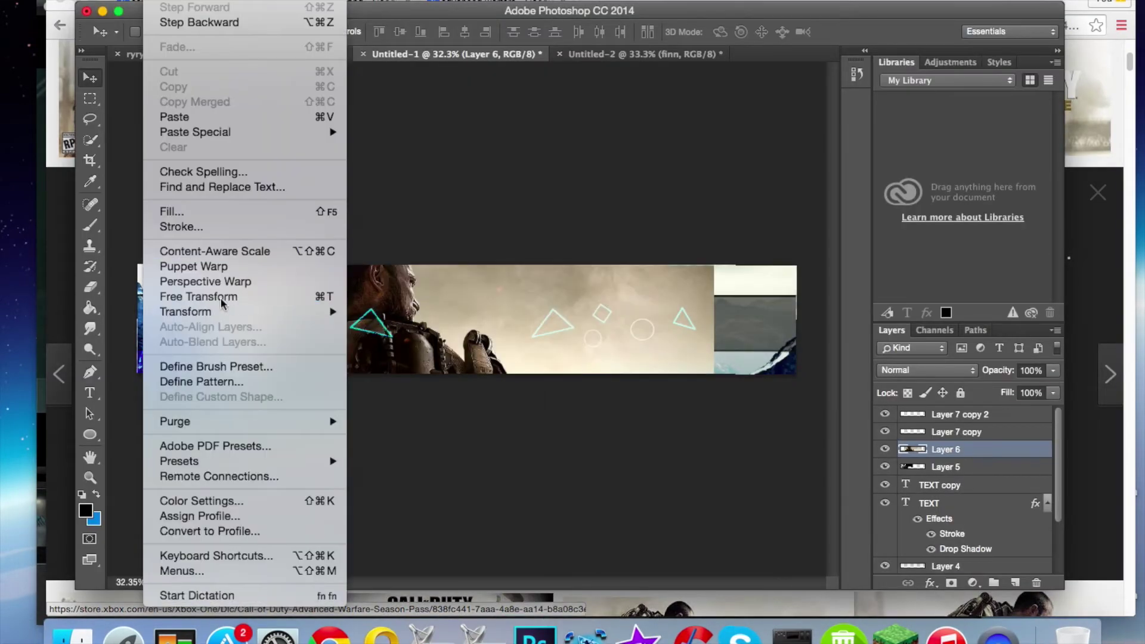
{"action": "left_click", "coordinate": [222, 303]}
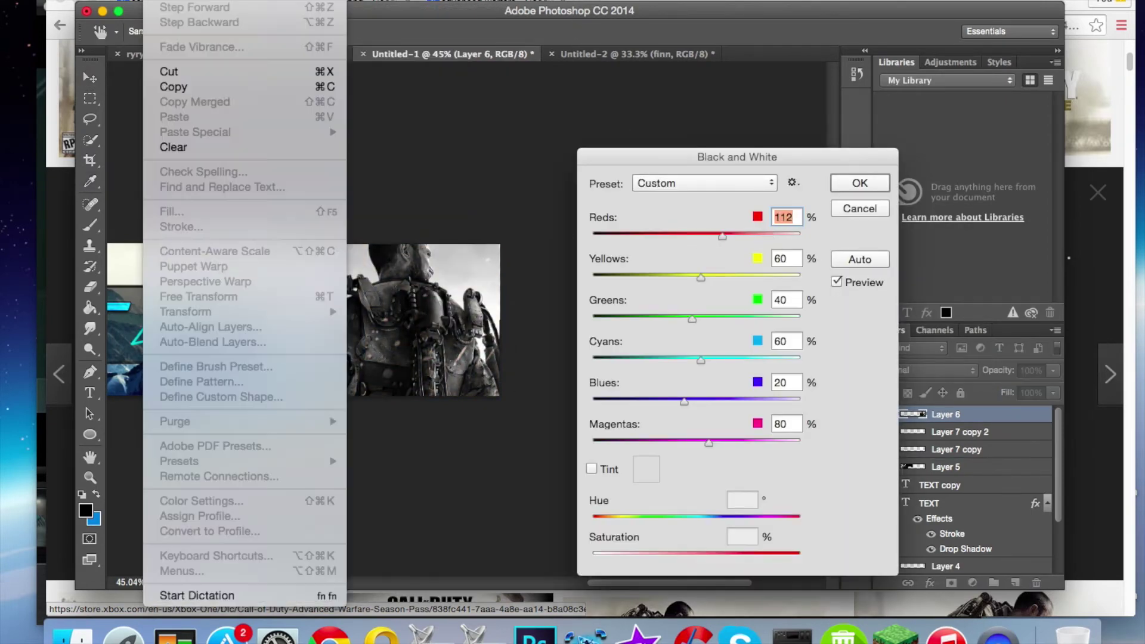
{"action": "left_click_drag", "start_coordinate": [773, 234], "coordinate": [723, 234]}
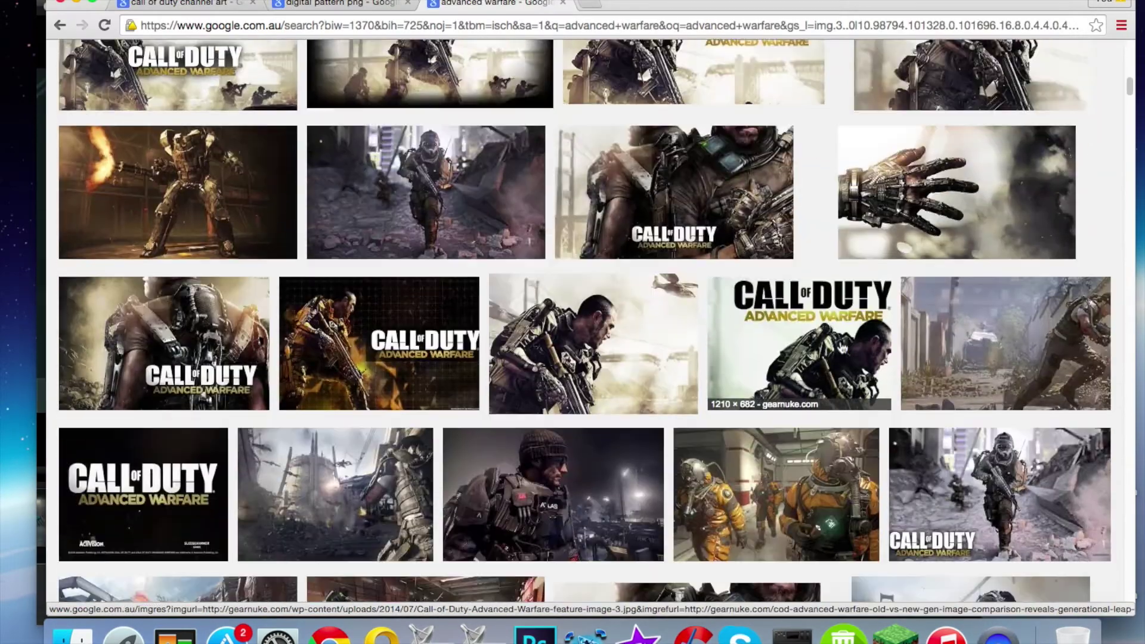
Refine the search to 'advanced warfare guy png' and preview a cut-out soldier.
{"action": "type", "text": "png"}
{"action": "key", "text": "Return"}
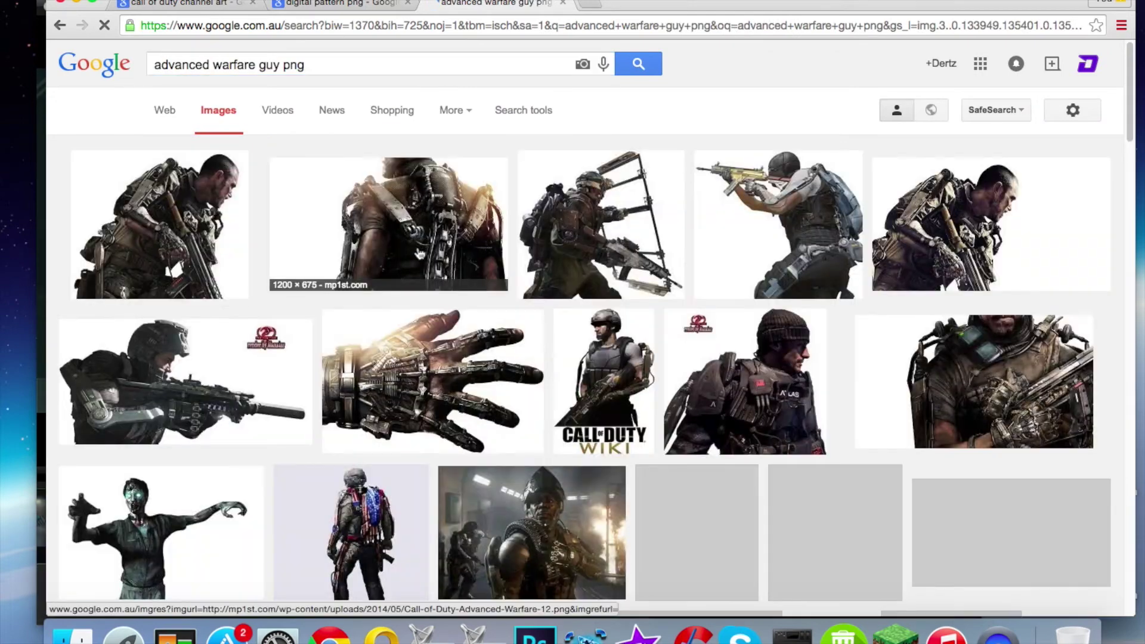
{"action": "left_click", "coordinate": [471, 226]}
{"action": "scroll", "coordinate": [477, 345], "scroll_direction": "down", "scroll_amount": 2}
{"action": "scroll", "coordinate": [477, 345], "scroll_direction": "down", "scroll_amount": 5}
{"action": "scroll", "coordinate": [477, 344], "scroll_direction": "up", "scroll_amount": 3}
Paste the Advanced Warfare soldier and move it to the banner's right edge.
{"action": "left_click", "coordinate": [535, 635]}
{"action": "left_click", "coordinate": [199, 296]}
{"action": "left_click_drag", "start_coordinate": [477, 322], "coordinate": [734, 322]}
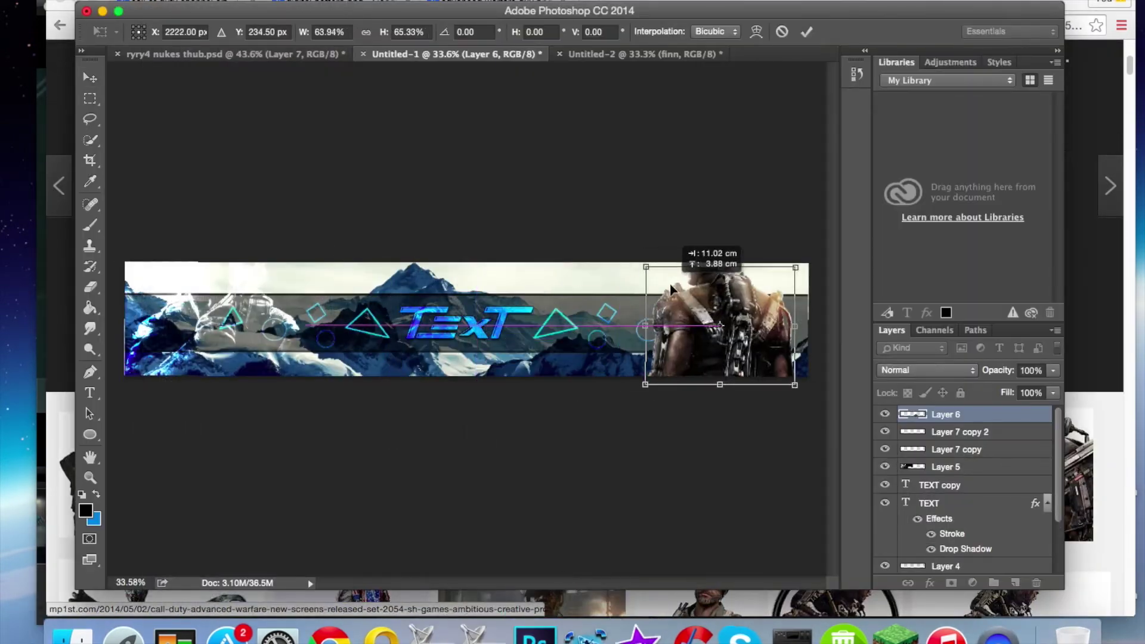
{"action": "key", "text": "Return"}
Blend the soldier in Color Dodge and enlarge the mountain background to fill the banner.
{"action": "left_click", "coordinate": [196, 2]}
{"action": "mouse_move", "coordinate": [227, 16]}
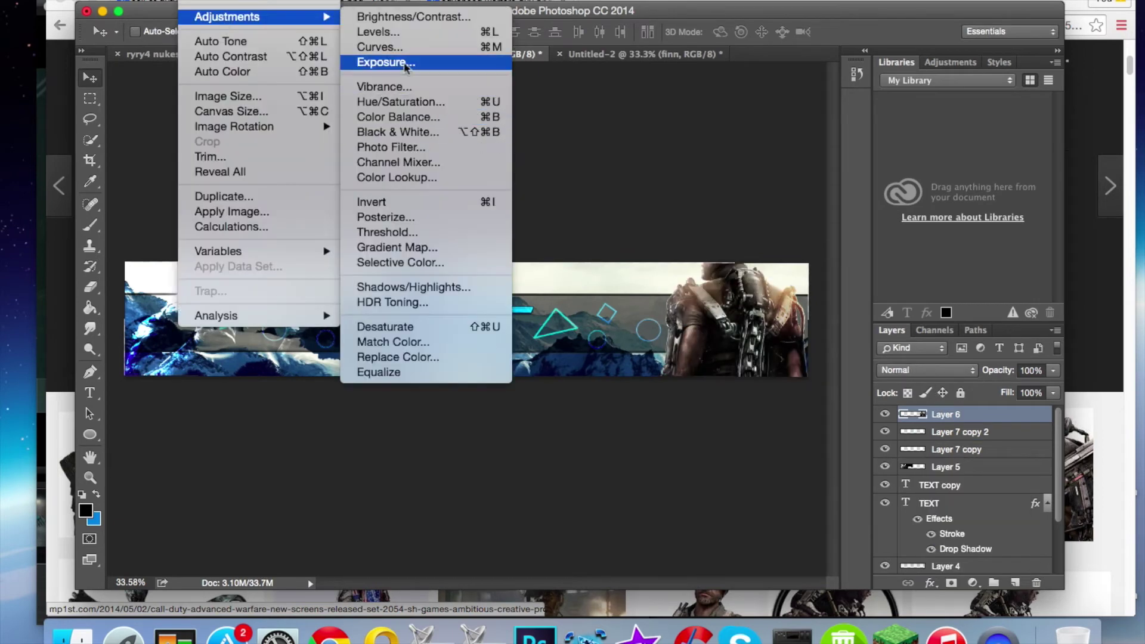
{"action": "left_click", "coordinate": [426, 118]}
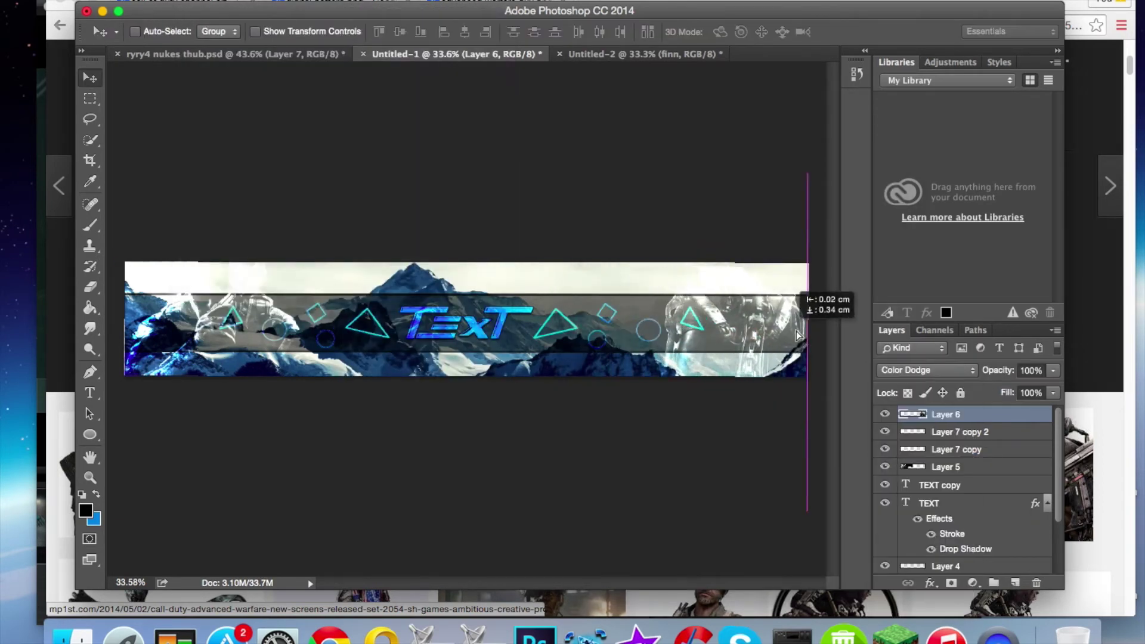
{"action": "left_click", "coordinate": [161, 2]}
{"action": "left_click", "coordinate": [179, 291]}
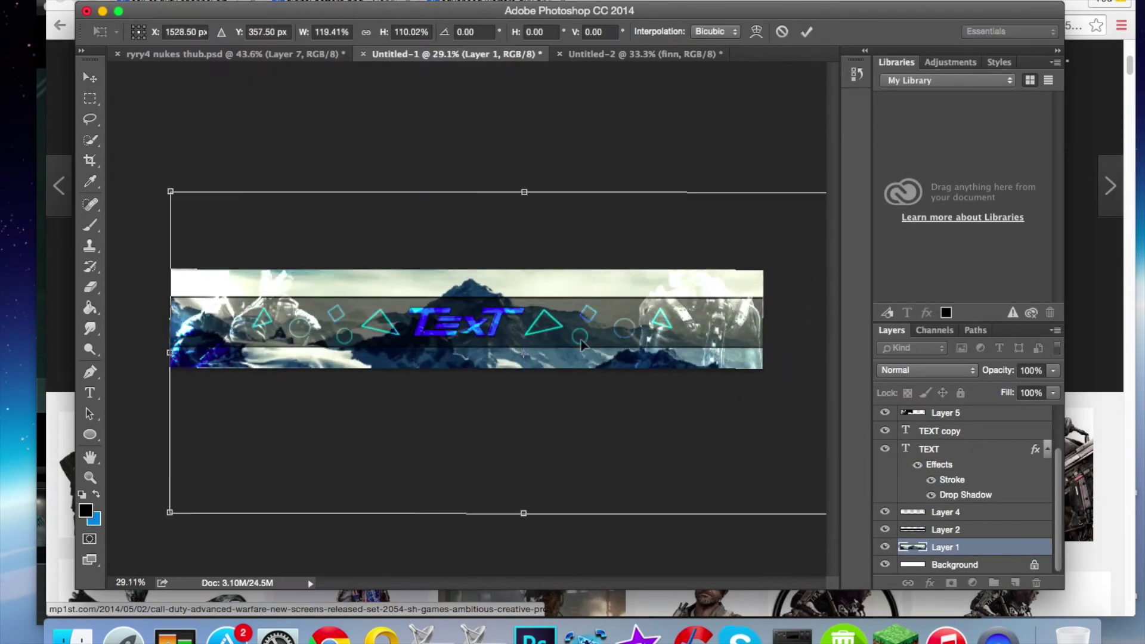
{"action": "left_click", "coordinate": [786, 33]}
{"action": "scroll", "coordinate": [775, 317], "scroll_direction": "up", "scroll_amount": 3}
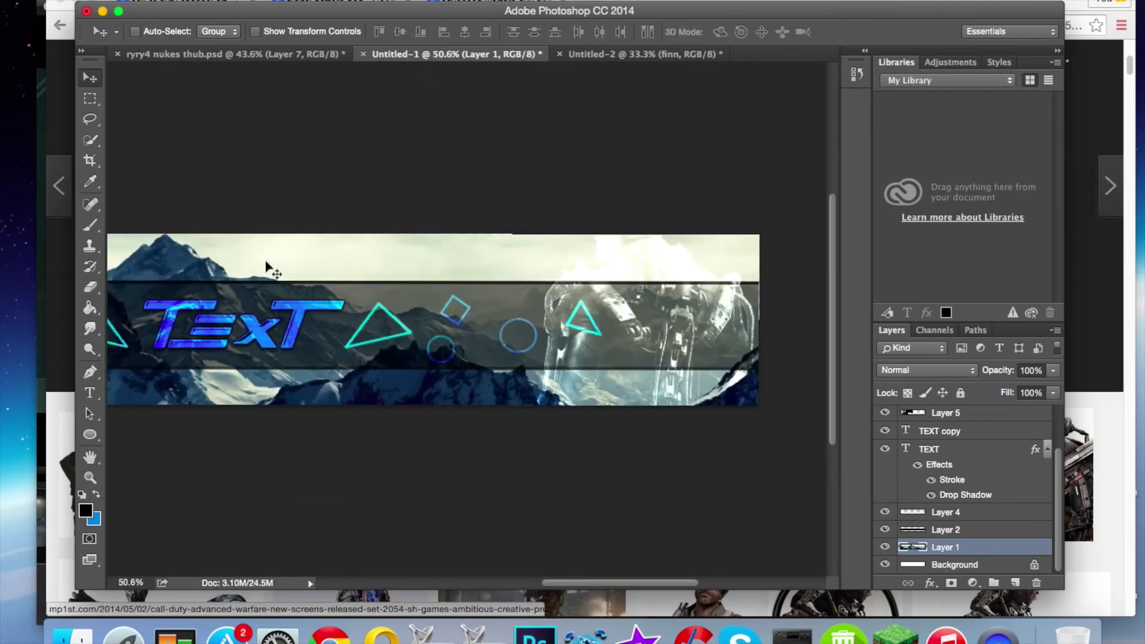
Move the soldier layer below Layer 4.
{"action": "scroll", "coordinate": [281, 316], "scroll_direction": "down", "scroll_amount": 2}
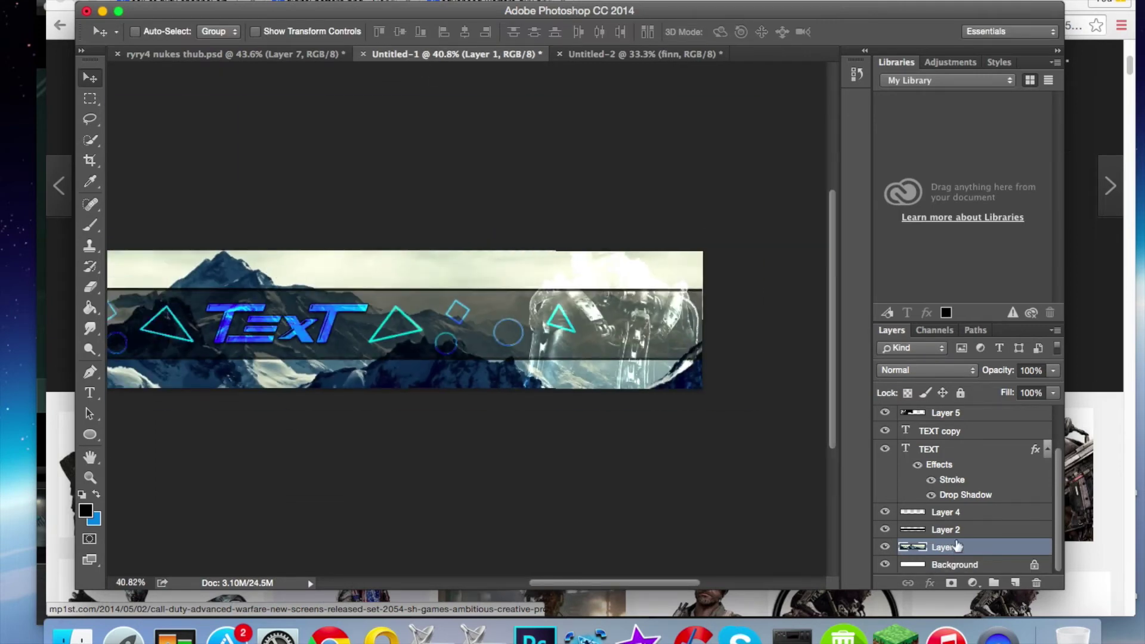
{"action": "scroll", "coordinate": [956, 494], "scroll_direction": "up", "scroll_amount": 2}
{"action": "left_click_drag", "start_coordinate": [948, 447], "coordinate": [948, 528]}
{"action": "scroll", "coordinate": [727, 387], "scroll_direction": "down", "scroll_amount": 1}
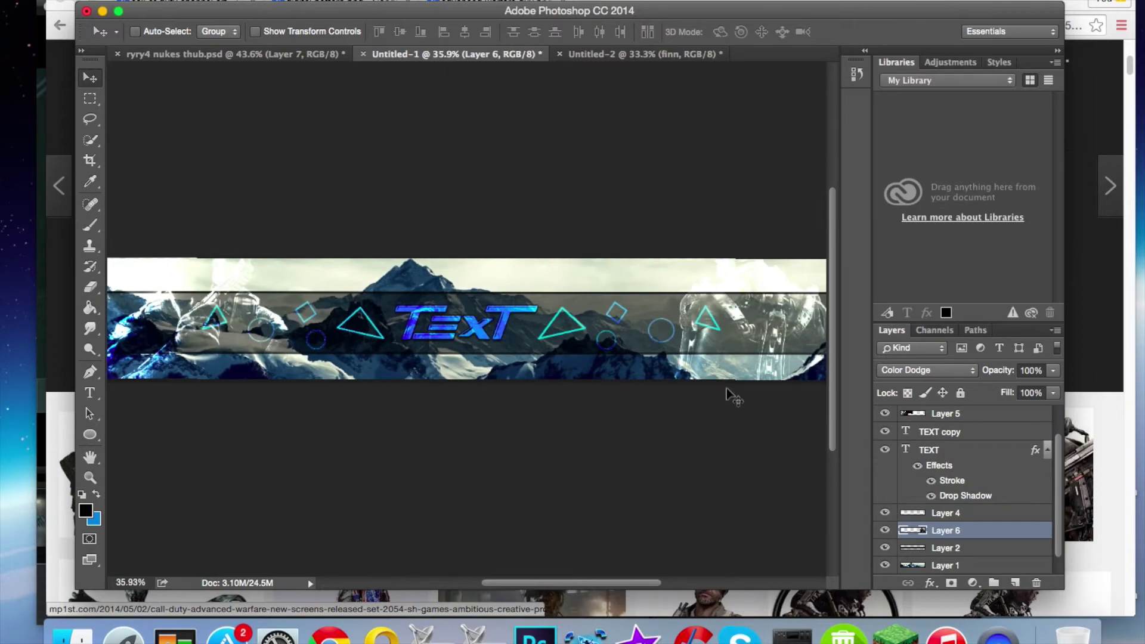
{"action": "key", "text": "super+Tab"}
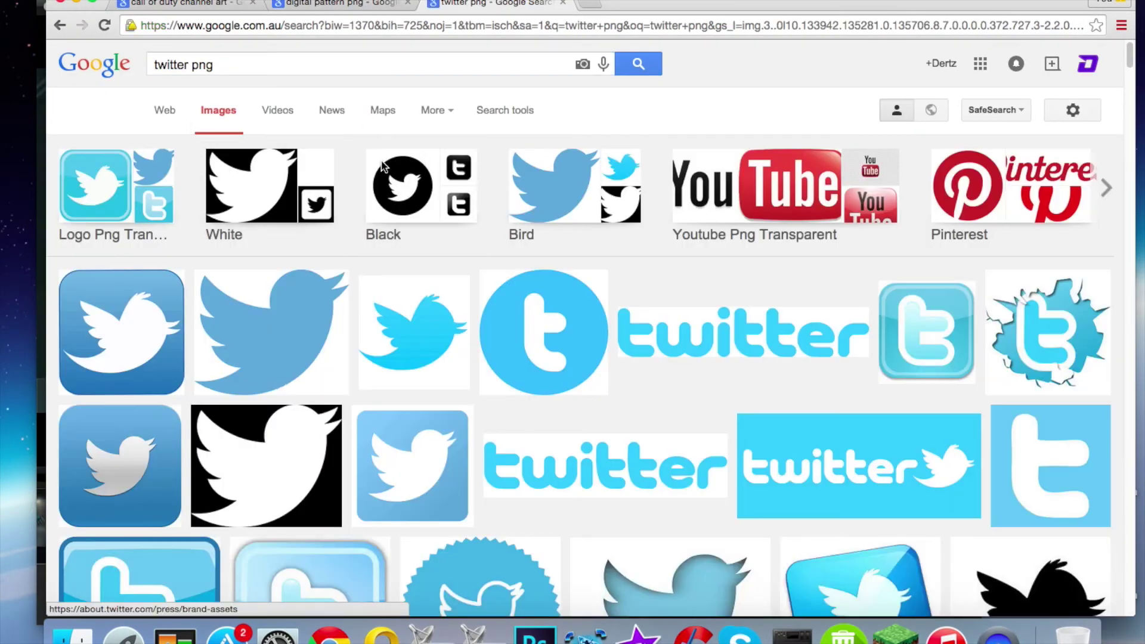
Paste the blue Twitter bird, shrink it to a small icon, and place it beside the TEXT title.
{"action": "left_click", "coordinate": [268, 334]}
{"action": "key", "text": "super+Tab"}
{"action": "key", "text": "super+v"}
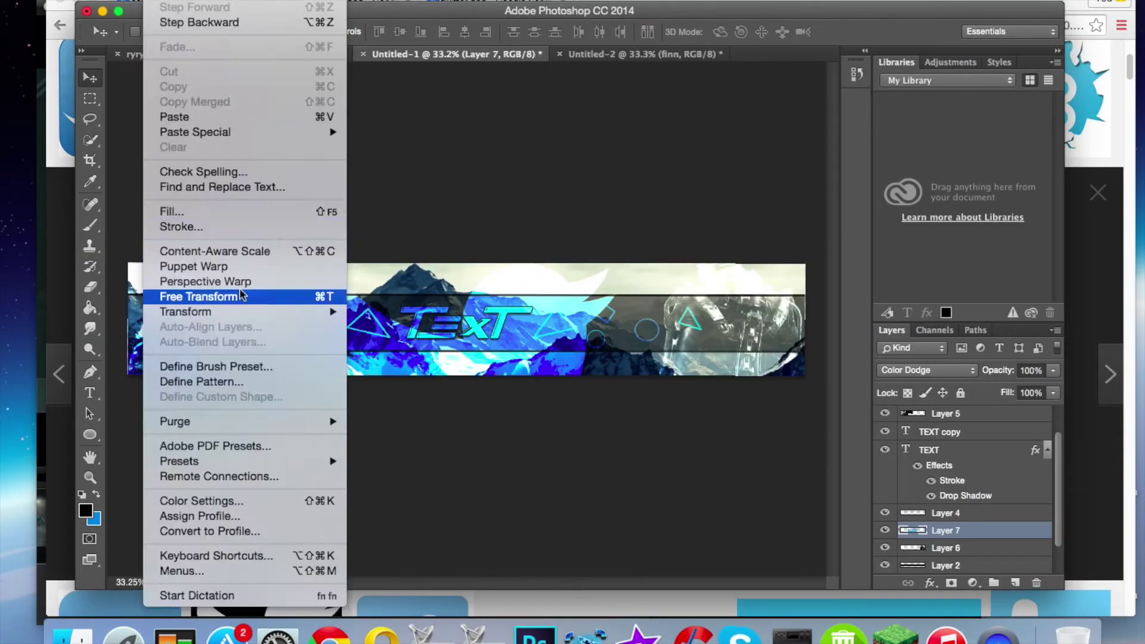
{"action": "left_click", "coordinate": [227, 296]}
{"action": "key", "text": "super+t"}
{"action": "left_click_drag", "start_coordinate": [520, 332], "coordinate": [527, 338]}
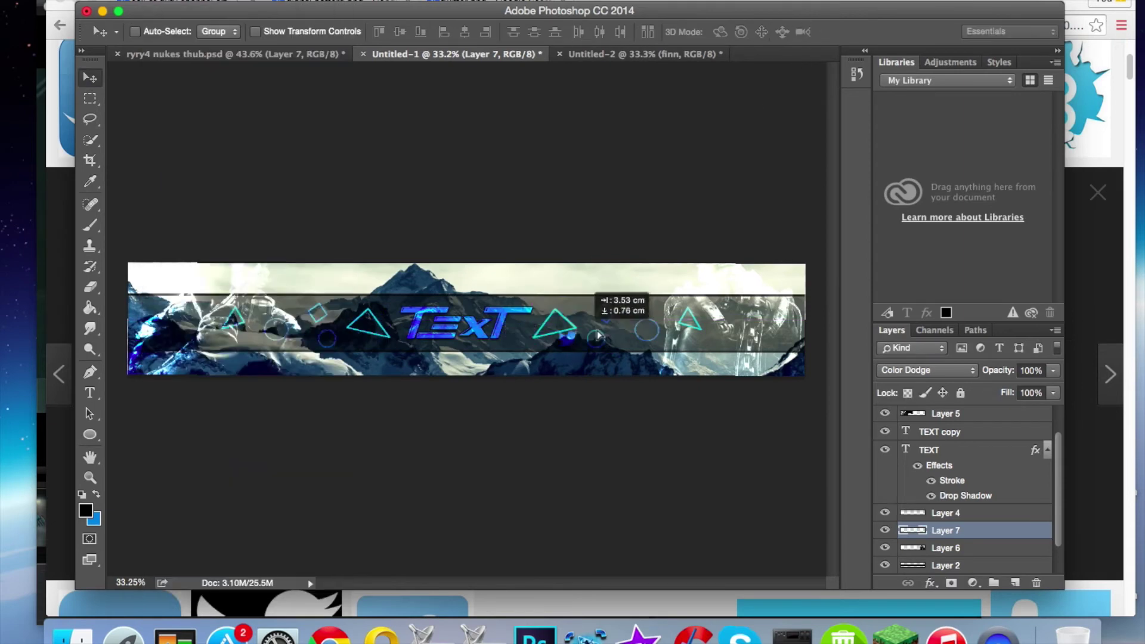
{"action": "scroll", "coordinate": [598, 336], "scroll_direction": "up", "scroll_amount": 5}
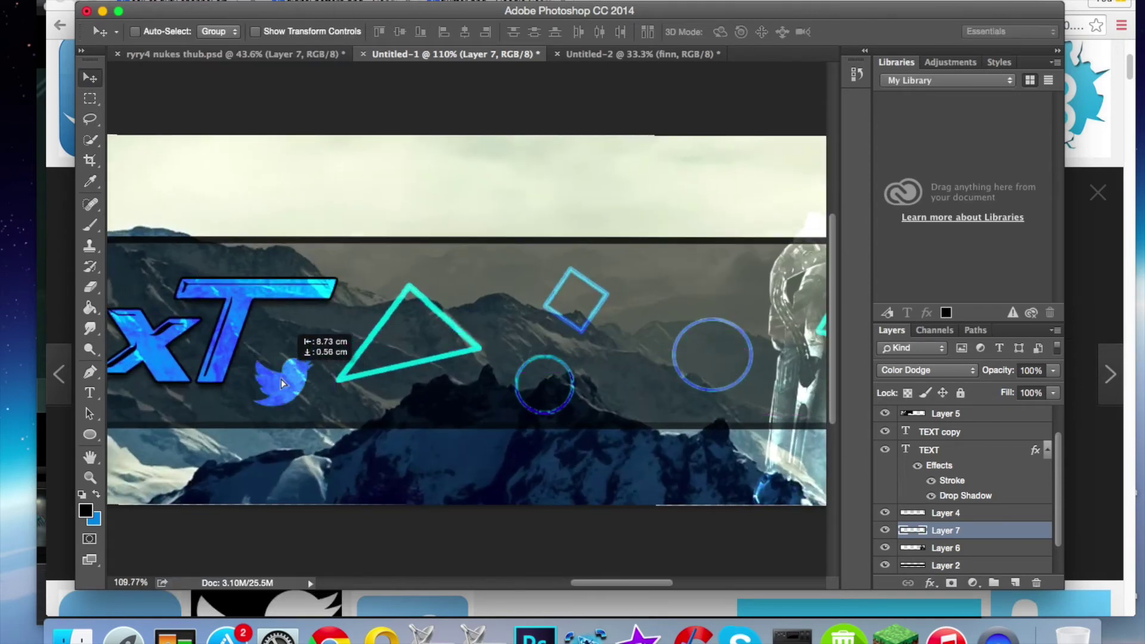
{"action": "scroll", "coordinate": [295, 338], "scroll_direction": "down", "scroll_amount": 5}
{"action": "left_click_drag", "start_coordinate": [387, 331], "coordinate": [565, 344]}
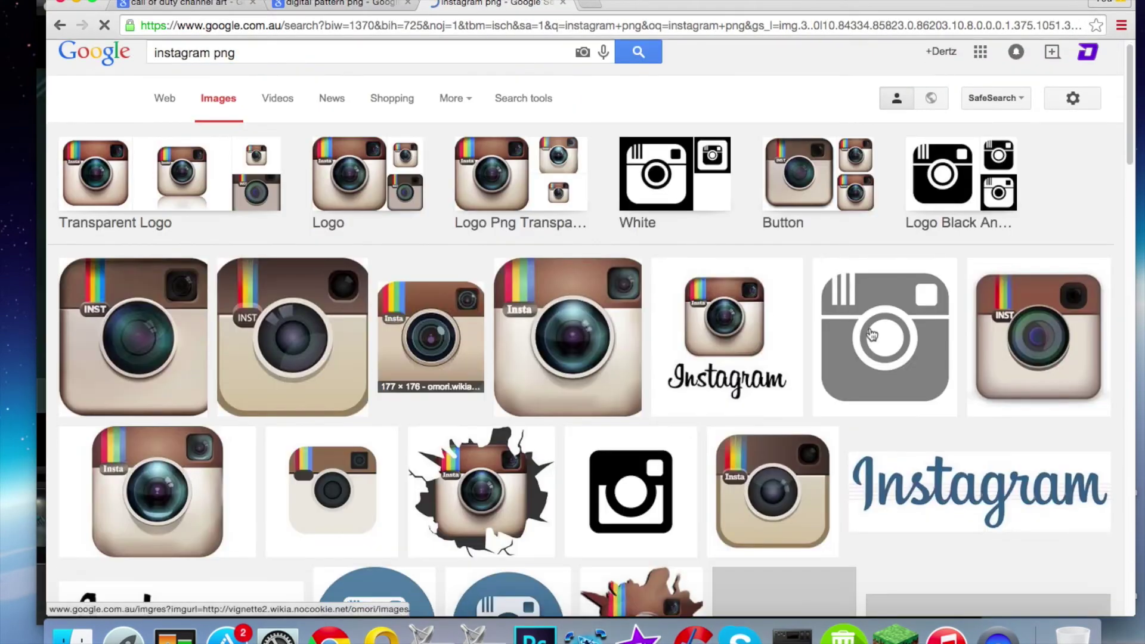
Fill the pasted Instagram camera with bright blue and set its layer to Color Dodge.
{"action": "left_click", "coordinate": [872, 335]}
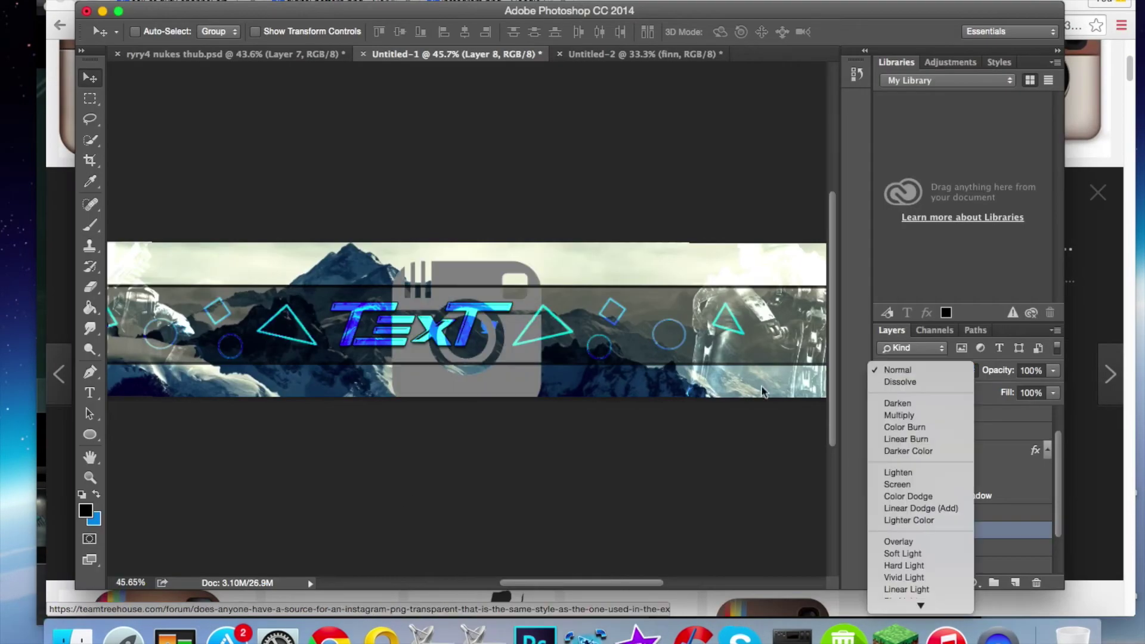
{"action": "key", "text": "g"}
{"action": "left_click", "coordinate": [85, 511]}
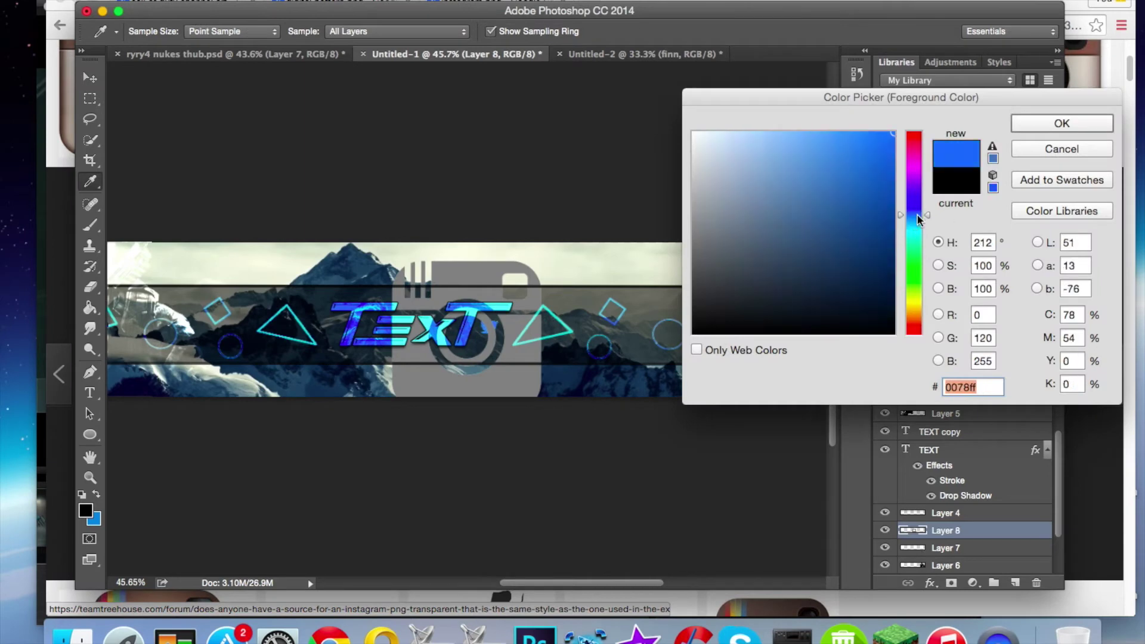
{"action": "left_click", "coordinate": [1032, 120]}
{"action": "left_click", "coordinate": [465, 358]}
{"action": "left_click", "coordinate": [926, 369]}
{"action": "left_click", "coordinate": [907, 496]}
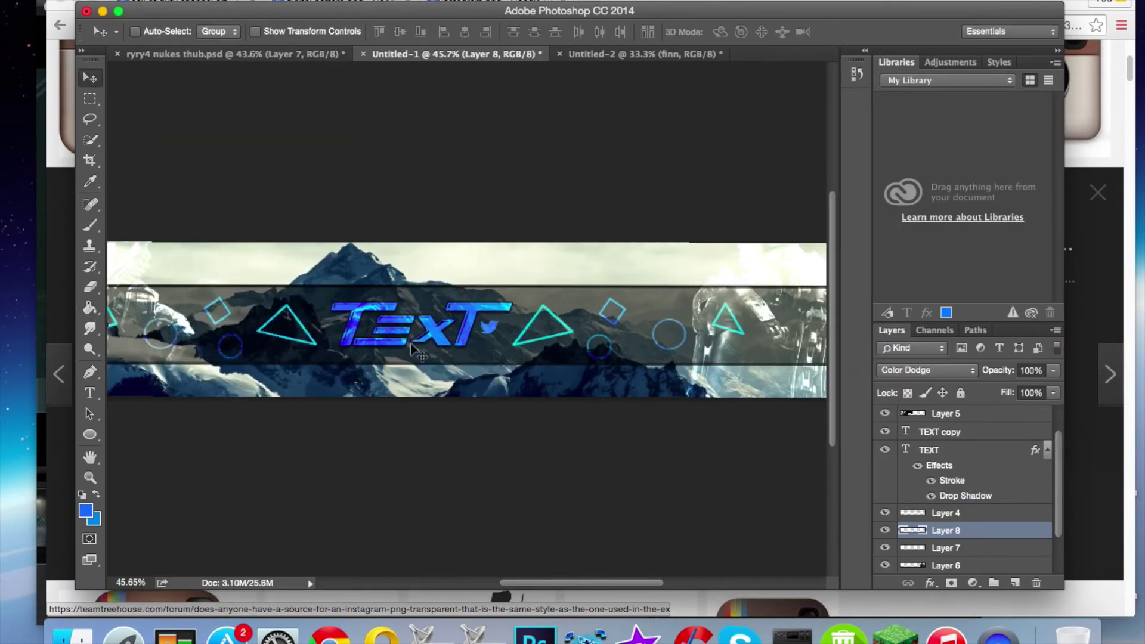
Shrink the camera icon and place it beside the TEXT title.
{"action": "key", "text": "super+plus"}
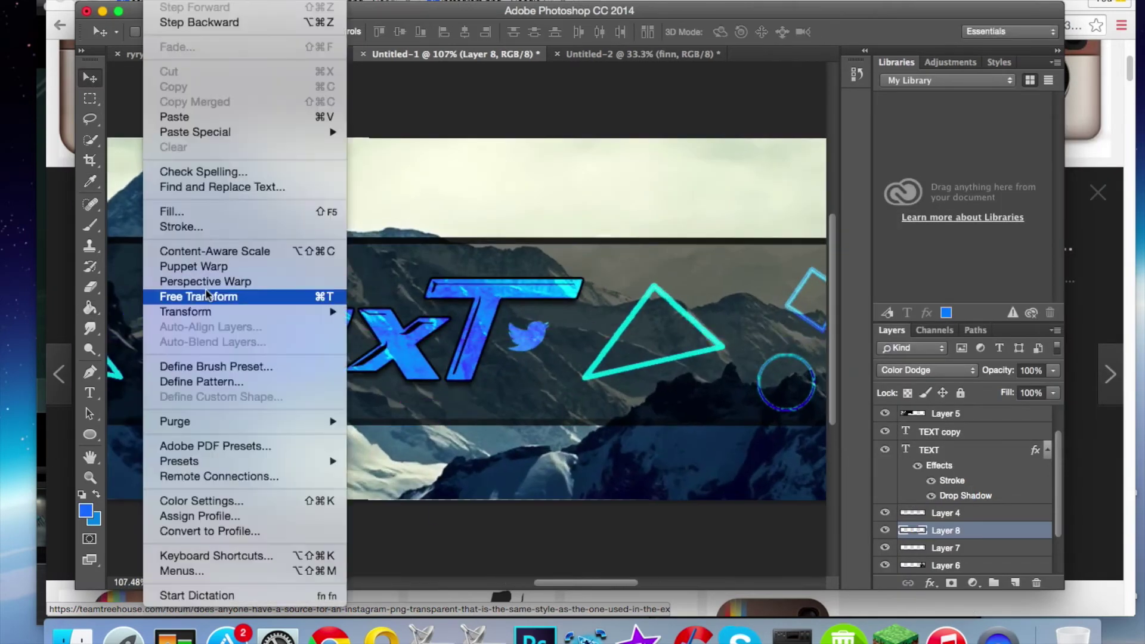
{"action": "mouse_move", "coordinate": [179, 331]}
{"action": "left_mouse_down"}
{"action": "mouse_move", "coordinate": [173, 365]}
{"action": "mouse_move", "coordinate": [191, 356]}
{"action": "left_mouse_up"}
{"action": "key", "text": "super+0"}
{"action": "scroll", "coordinate": [266, 322], "scroll_direction": "up", "scroll_amount": 3}
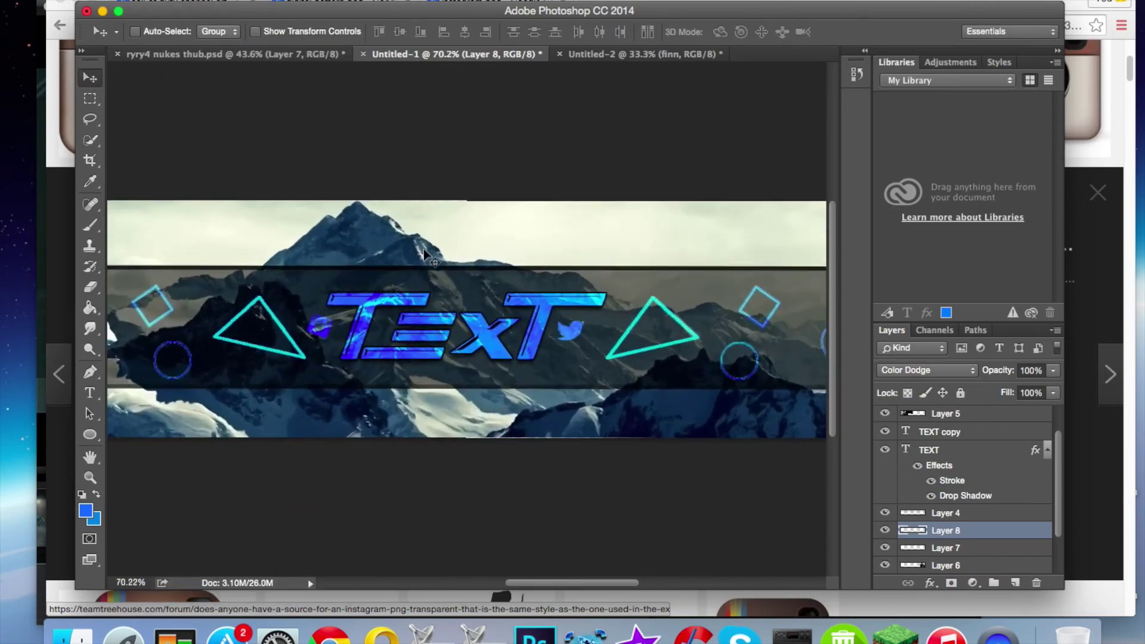
{"action": "left_click", "coordinate": [1119, 319]}
Search Google Images for 'trapezium png' and browse the results.
{"action": "type", "text": "trapezium png"}
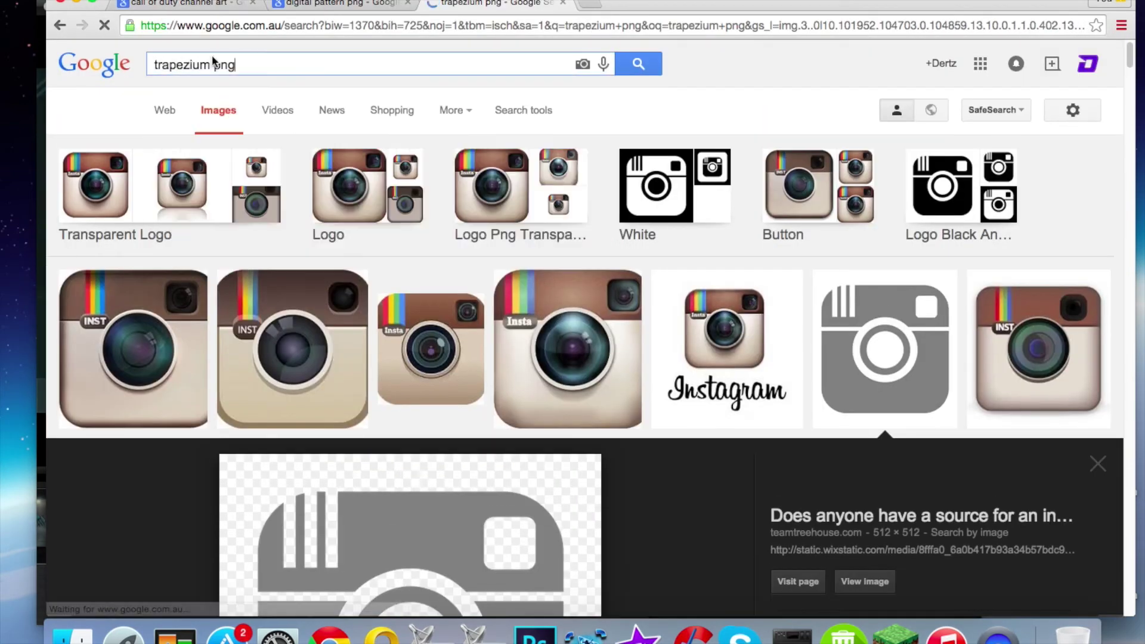
{"action": "key", "text": "Return"}
{"action": "left_click", "coordinate": [381, 221]}
{"action": "scroll", "coordinate": [537, 357], "scroll_direction": "down", "scroll_amount": 3}
{"action": "scroll", "coordinate": [537, 358], "scroll_direction": "up", "scroll_amount": 3}
Preview the blue trapezium image and copy it.
{"action": "left_click", "coordinate": [544, 89]}
{"action": "left_click", "coordinate": [899, 112]}
{"action": "left_click", "coordinate": [948, 406]}
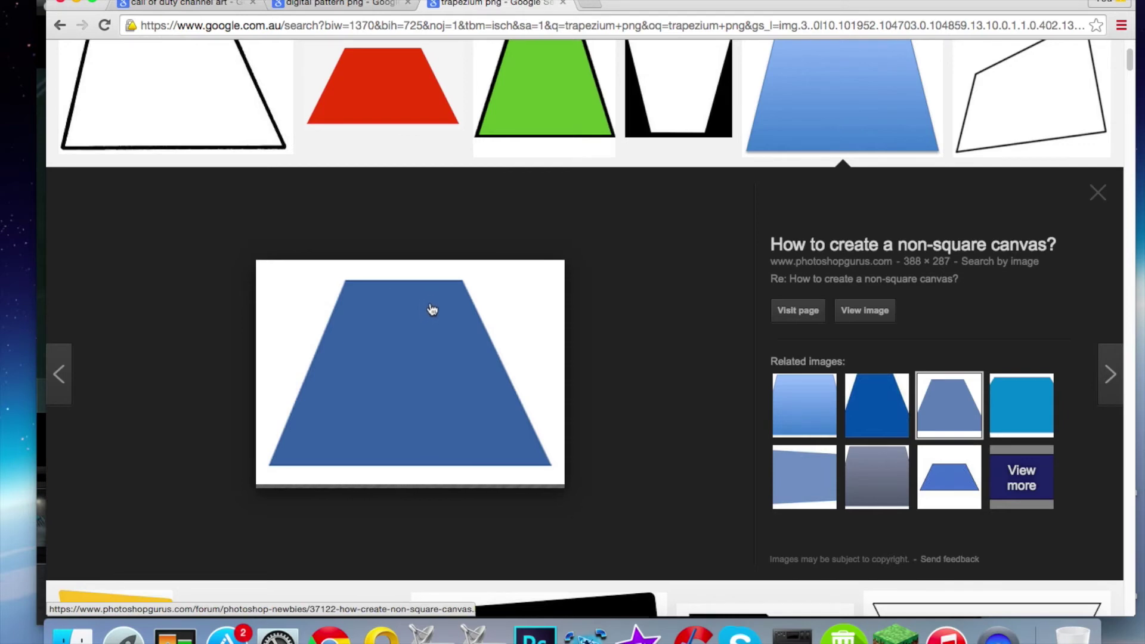
{"action": "left_click", "coordinate": [797, 114]}
{"action": "right_click", "coordinate": [381, 404]}
{"action": "left_click", "coordinate": [449, 531]}
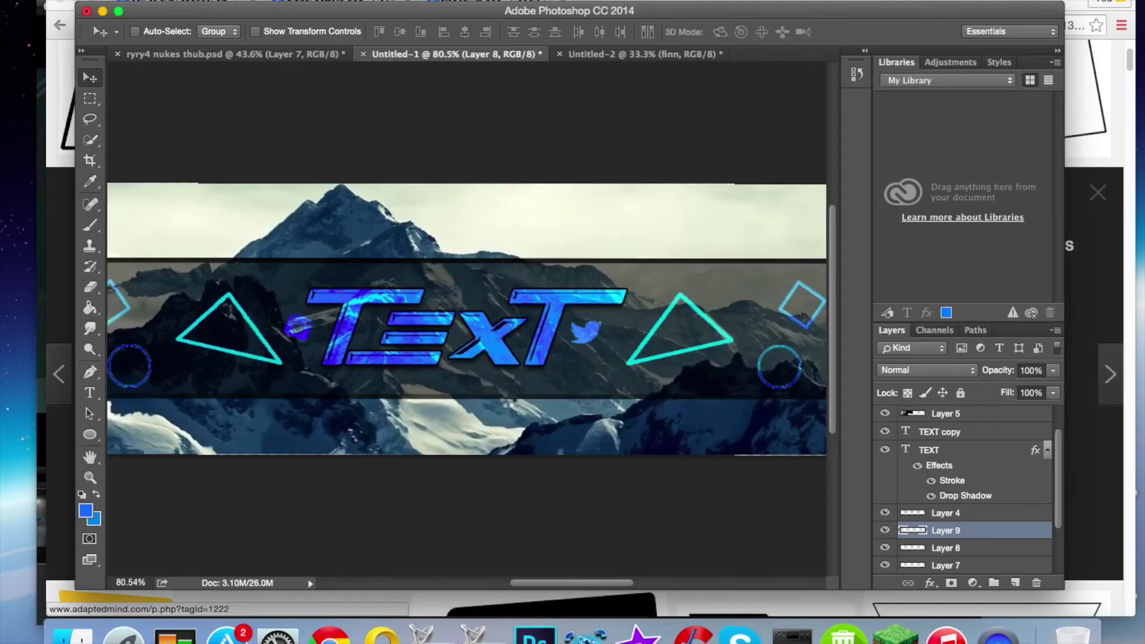
Paste the trapezium into the banner and give it a solid black Color Overlay.
{"action": "key", "text": "super+v"}
{"action": "left_click", "coordinate": [926, 583]}
{"action": "left_click", "coordinate": [948, 531]}
{"action": "left_click", "coordinate": [793, 87]}
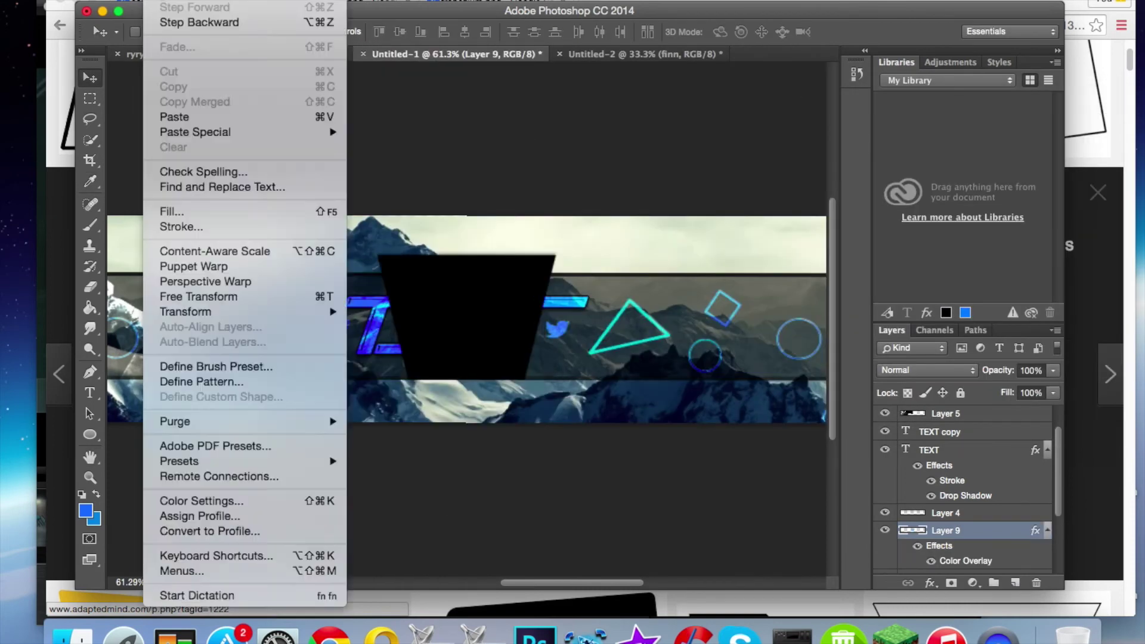
Reshape the black trapezium into a thin, flat tab along the top edge.
{"action": "left_click", "coordinate": [191, 380]}
{"action": "left_click_drag", "start_coordinate": [505, 242], "coordinate": [741, 192]}
{"action": "left_click_drag", "start_coordinate": [534, 178], "coordinate": [534, 116]}
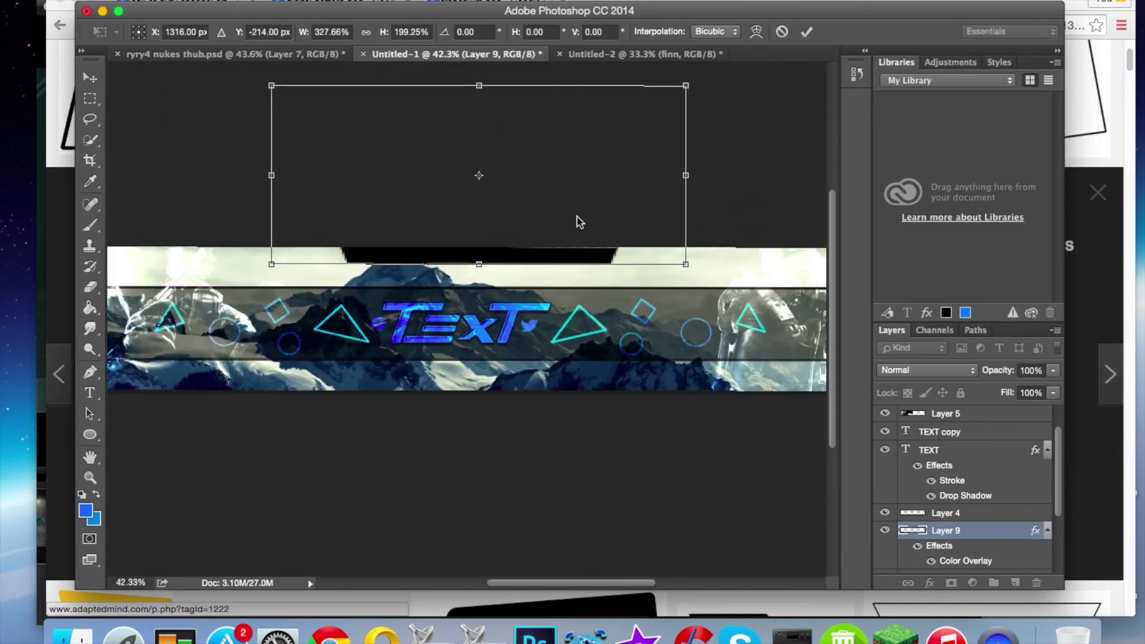
{"action": "key", "text": "Return"}
{"action": "key", "text": "super+0"}
{"action": "key", "text": "super+t"}
{"action": "left_click_drag", "start_coordinate": [635, 210], "coordinate": [545, 208]}
{"action": "mouse_move", "coordinate": [425, 140]}
{"action": "left_mouse_down"}
{"action": "mouse_move", "coordinate": [424, 246]}
{"action": "mouse_move", "coordinate": [536, 274]}
{"action": "left_mouse_up"}
{"action": "left_click", "coordinate": [805, 31]}
Flip a copy of the tab and move it to the banner's bottom edge.
{"action": "left_click", "coordinate": [399, 508]}
{"action": "mouse_move", "coordinate": [465, 271]}
{"action": "left_mouse_down"}
{"action": "mouse_move", "coordinate": [493, 384]}
{"action": "mouse_move", "coordinate": [739, 239]}
{"action": "left_mouse_up"}
{"action": "scroll", "coordinate": [495, 357], "scroll_direction": "up", "scroll_amount": 3}
{"action": "scroll", "coordinate": [495, 357], "scroll_direction": "down", "scroll_amount": 3}
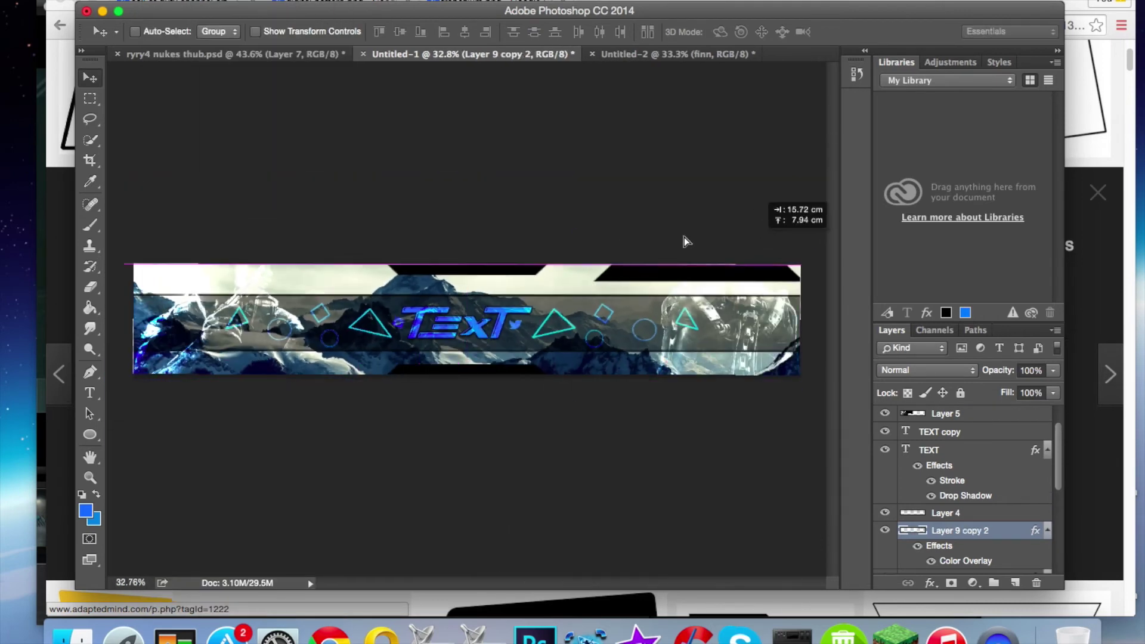
{"action": "key", "text": "super+z"}
{"action": "scroll", "coordinate": [465, 322], "scroll_direction": "up", "scroll_amount": 3}
Finish typing SUBSCRIBE, shrink it, and move it into the top black tab.
{"action": "type", "text": "t"}
{"action": "type", "text": "SCRIBE"}
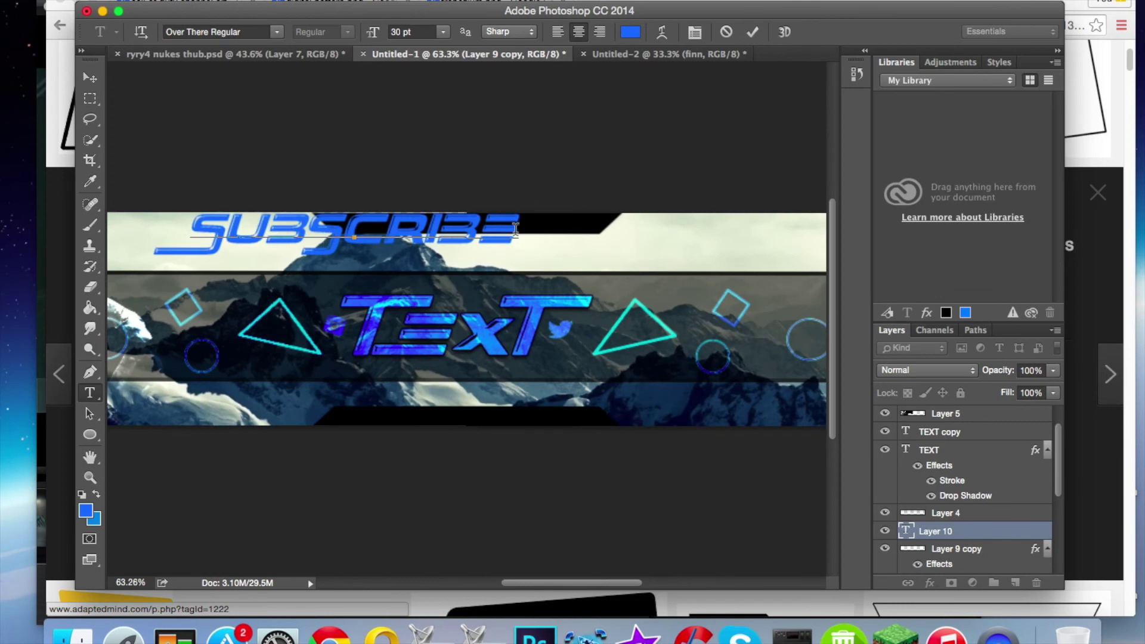
{"action": "left_click", "coordinate": [96, 3]}
{"action": "left_click", "coordinate": [204, 297]}
{"action": "left_click_drag", "start_coordinate": [153, 257], "coordinate": [381, 235]}
{"action": "key", "text": "Return"}
{"action": "key", "text": "v"}
{"action": "left_click_drag", "start_coordinate": [453, 208], "coordinate": [464, 210]}
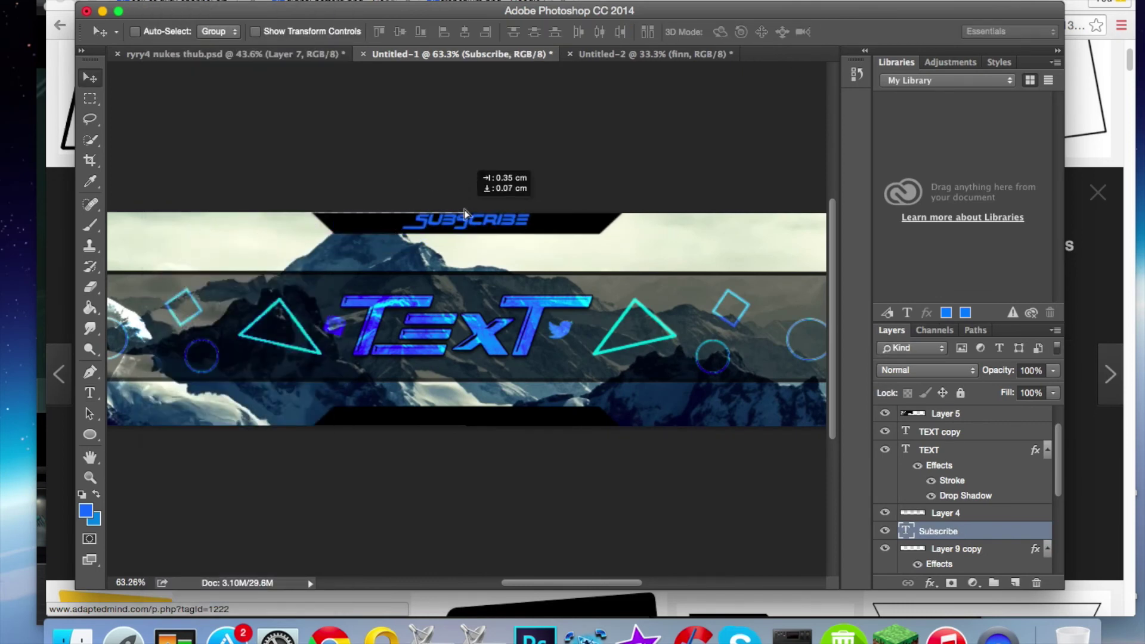
Refit SUBSCRIBE inside the tab and change its font to avecola.
{"action": "left_click", "coordinate": [177, 3]}
{"action": "left_click", "coordinate": [179, 302]}
{"action": "left_click_drag", "start_coordinate": [539, 194], "coordinate": [545, 199]}
{"action": "key", "text": "Return"}
{"action": "key", "text": "t"}
{"action": "double_click", "coordinate": [540, 195]}
{"action": "left_click", "coordinate": [216, 32]}
{"action": "type", "text": "ave"}
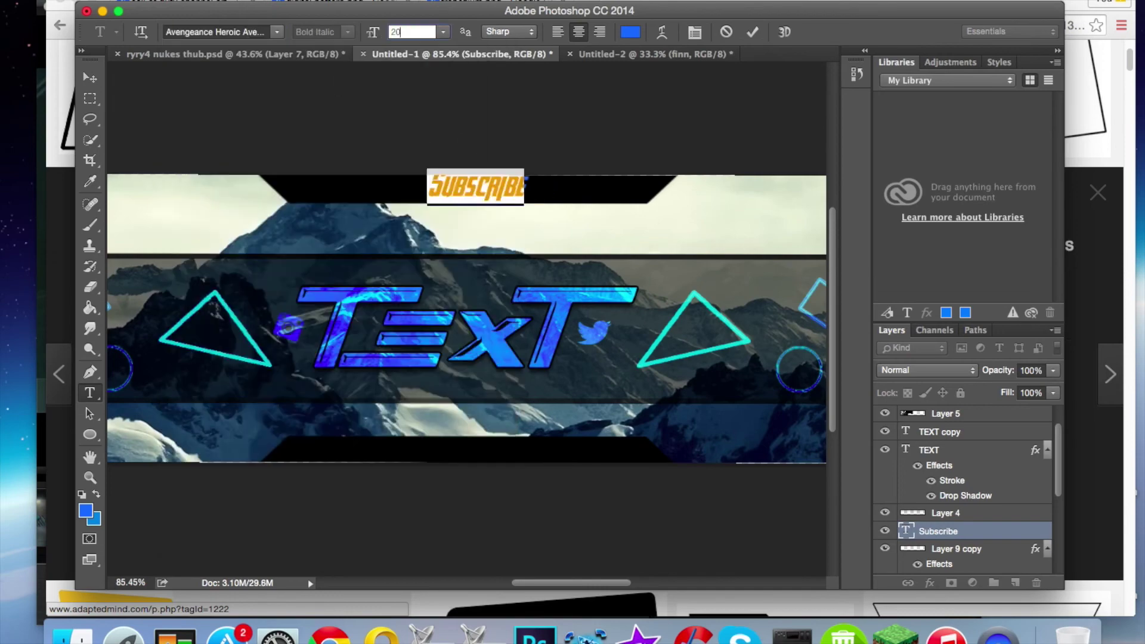
{"action": "type", "text": "cola"}
{"action": "key", "text": "Return"}
Fine-tune SUBSCRIBE's position and height in the tab, then select its font size.
{"action": "key", "text": "ctrl+t"}
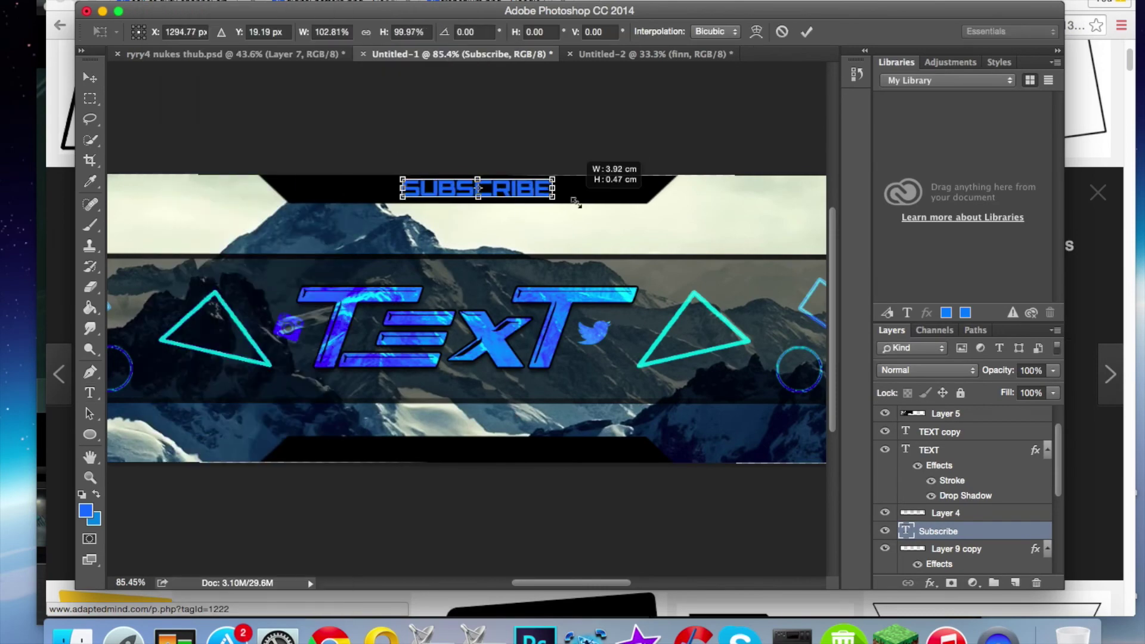
{"action": "key", "text": "Return"}
{"action": "mouse_move", "coordinate": [505, 202]}
{"action": "left_mouse_down"}
{"action": "mouse_move", "coordinate": [492, 191]}
{"action": "mouse_move", "coordinate": [483, 204]}
{"action": "left_mouse_up"}
{"action": "left_click", "coordinate": [184, 1]}
{"action": "key", "text": "ctrl+t"}
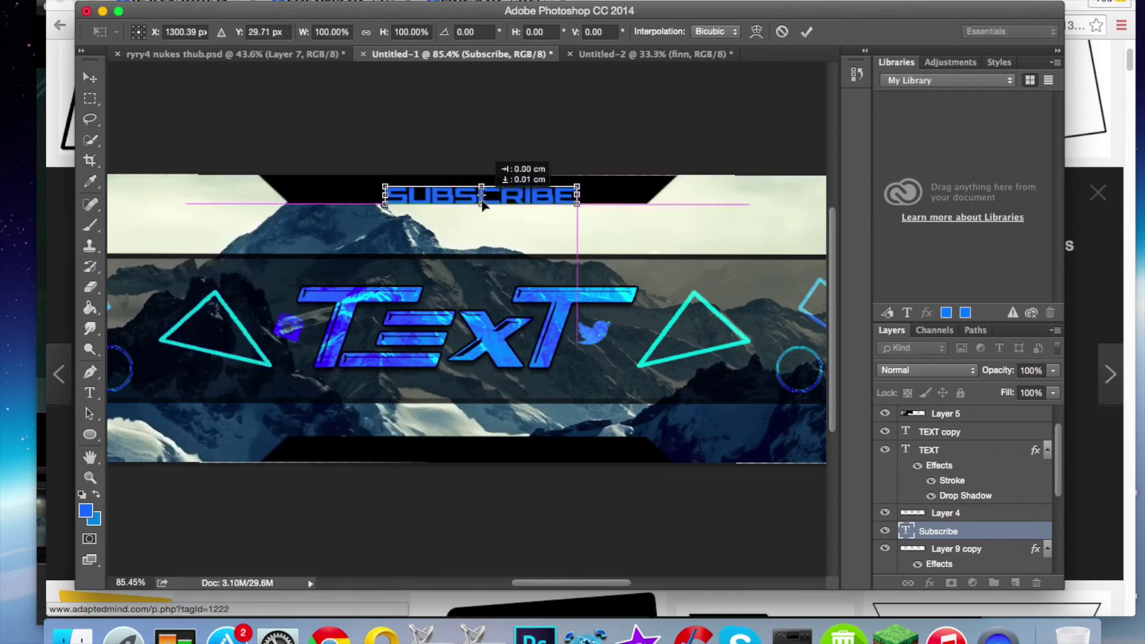
{"action": "key", "text": "Return"}
{"action": "key", "text": "ctrl+t"}
{"action": "left_click_drag", "start_coordinate": [482, 202], "coordinate": [482, 198]}
{"action": "key", "text": "Return"}
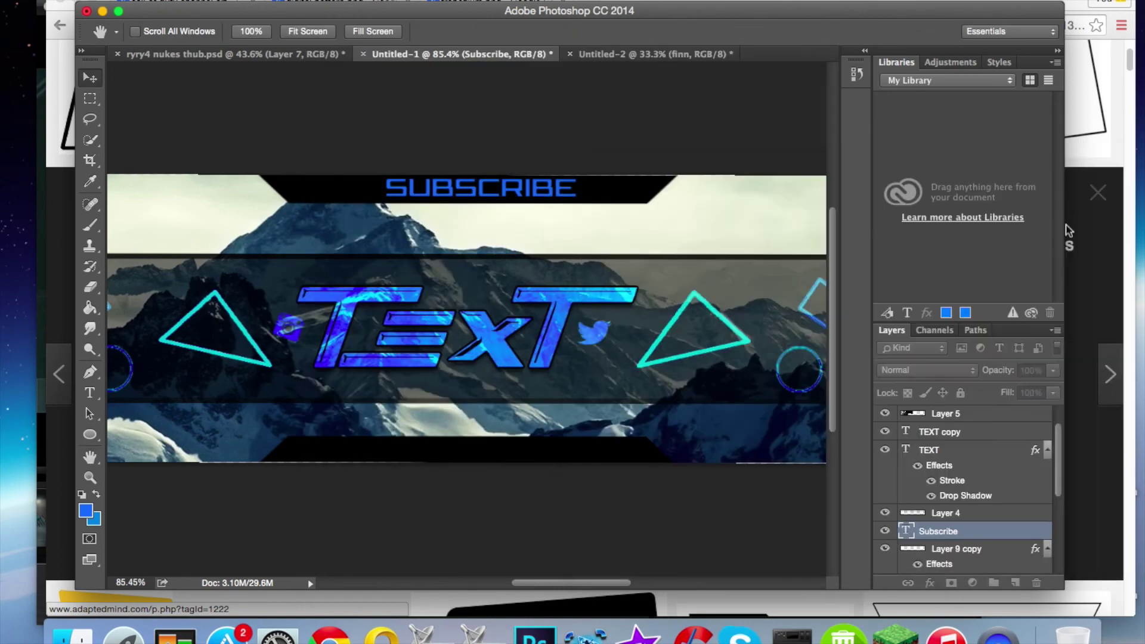
{"action": "key", "text": "ctrl+minus"}
{"action": "double_click", "coordinate": [905, 530]}
{"action": "left_click", "coordinate": [408, 32]}
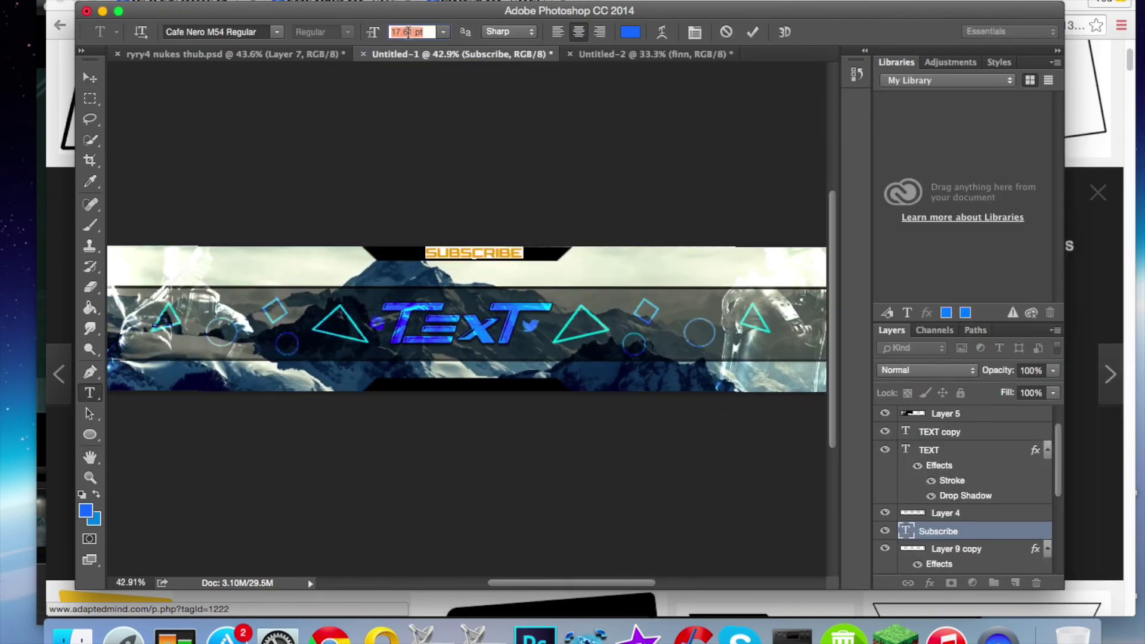
Duplicate the SUBSCRIBE label and place the copy in the bottom black tab.
{"action": "key", "text": "v"}
{"action": "key", "text": "ctrl+plus"}
{"action": "key", "text": "ctrl+t"}
{"action": "key", "text": "Return"}
{"action": "key", "text": "ctrl+minus"}
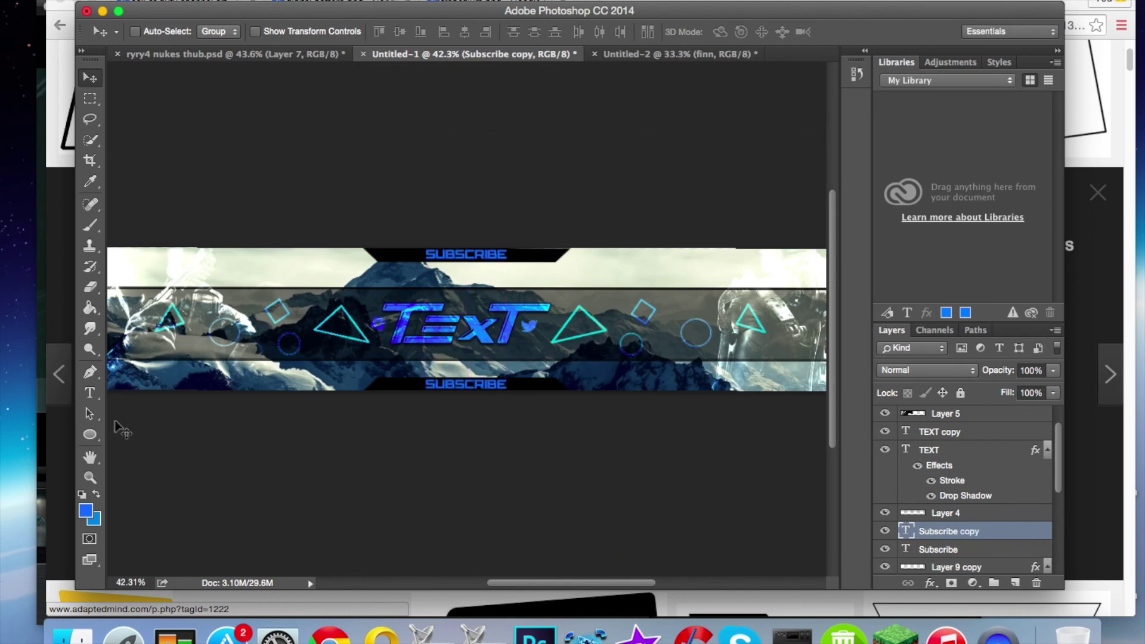
Select the top tab's text to retype it as OFFICIAL CHANNEL OF.
{"action": "key", "text": "t"}
{"action": "left_click", "coordinate": [436, 385]}
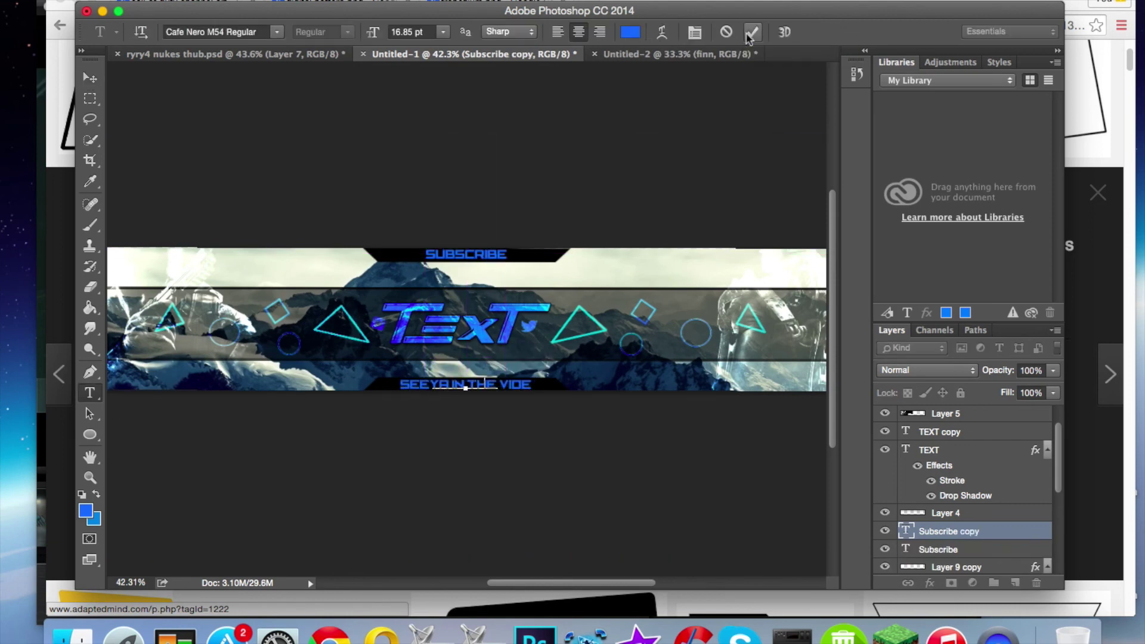
{"action": "double_click", "coordinate": [465, 254]}
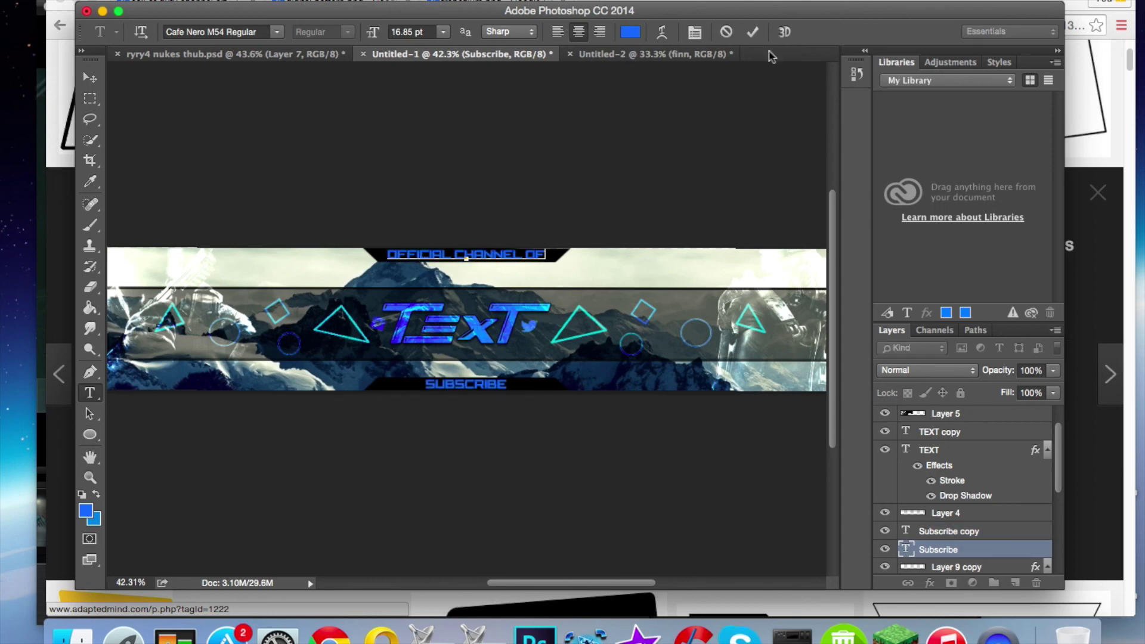